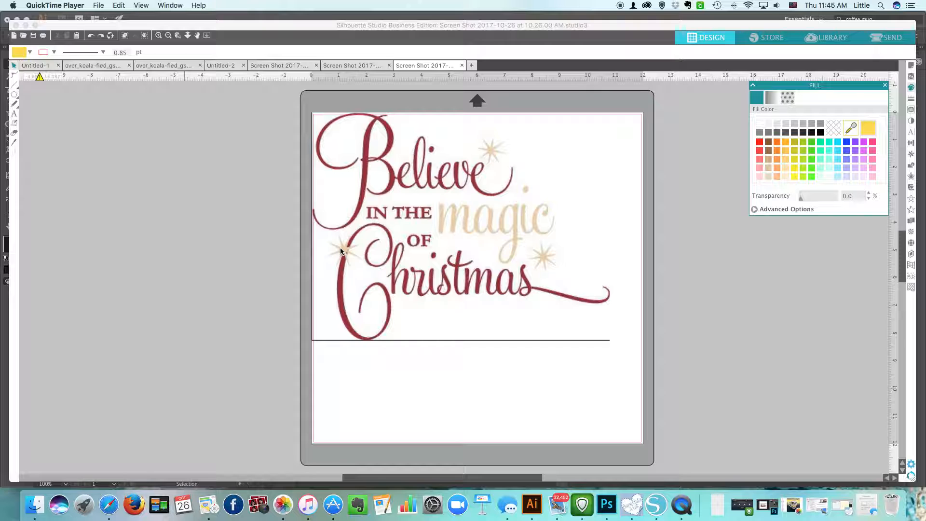
Use Magnet Trace to outline the left-hand points of the gold star crossing the C of "Christmas"
click(159, 36)
click(159, 36)
click(159, 36)
click(159, 36)
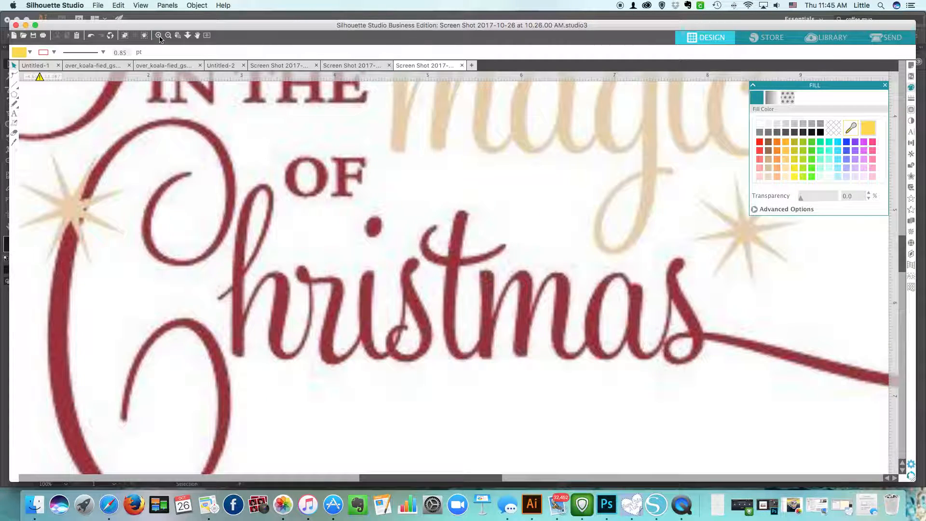
scroll(331, 208, down, 3)
scroll(331, 207, left, 5)
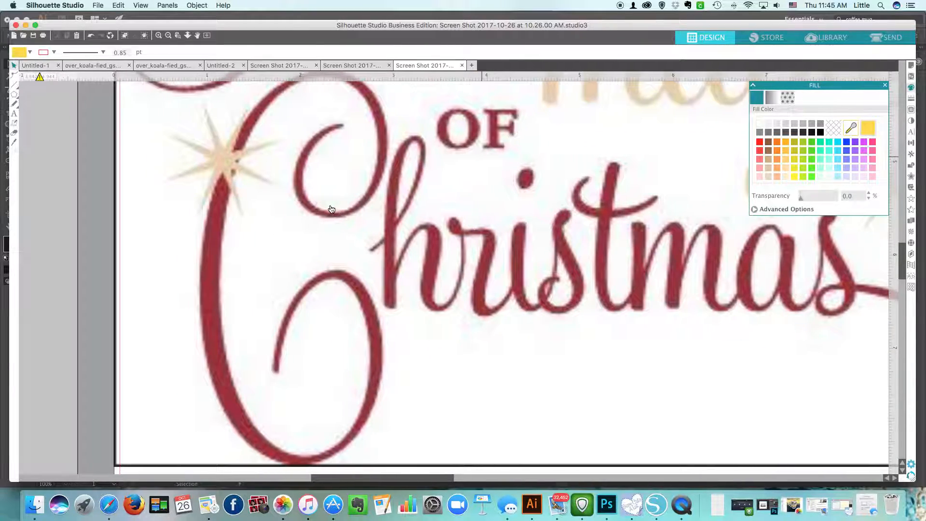
scroll(331, 207, up, 5)
scroll(331, 207, left, 3)
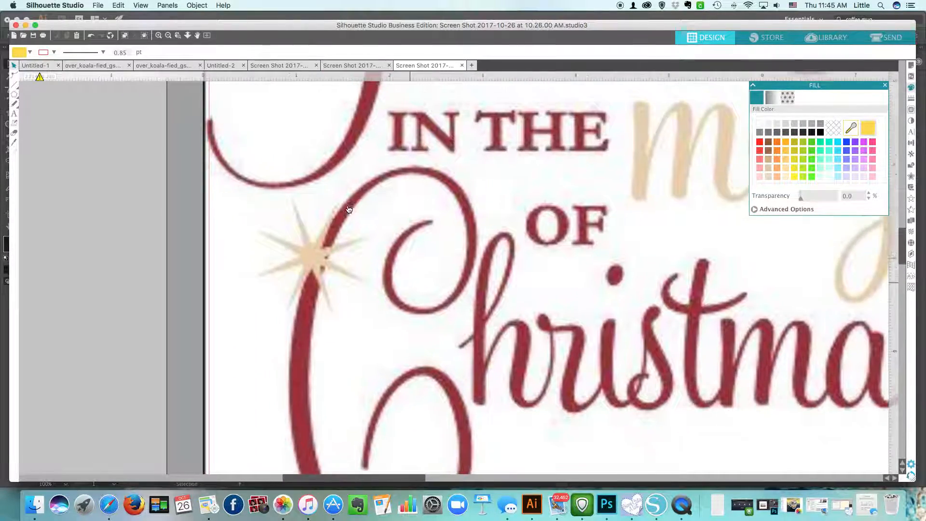
scroll(349, 209, left, 4)
scroll(348, 209, down, 1)
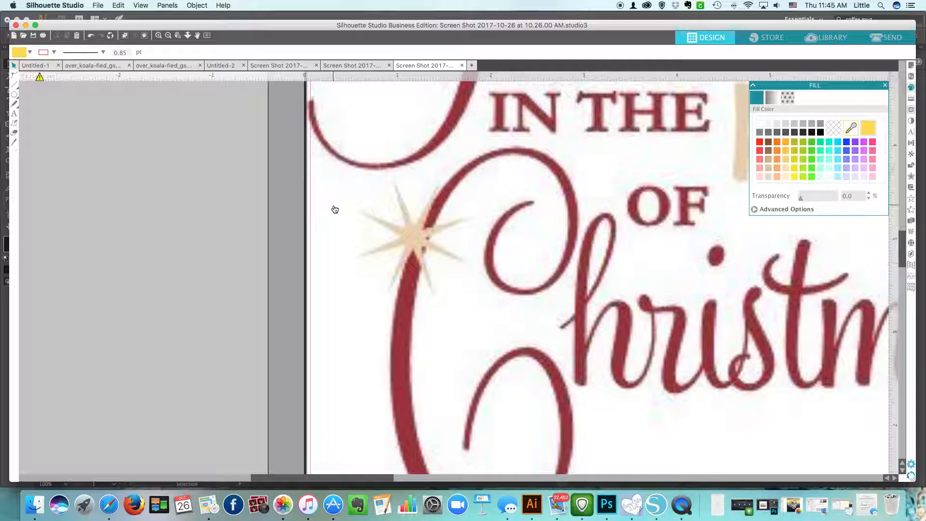
click(911, 110)
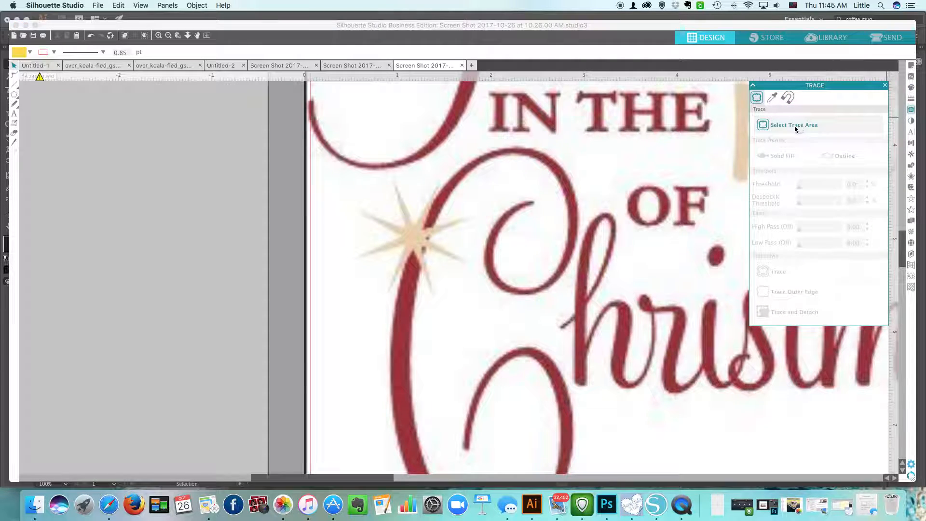
click(787, 99)
click(785, 124)
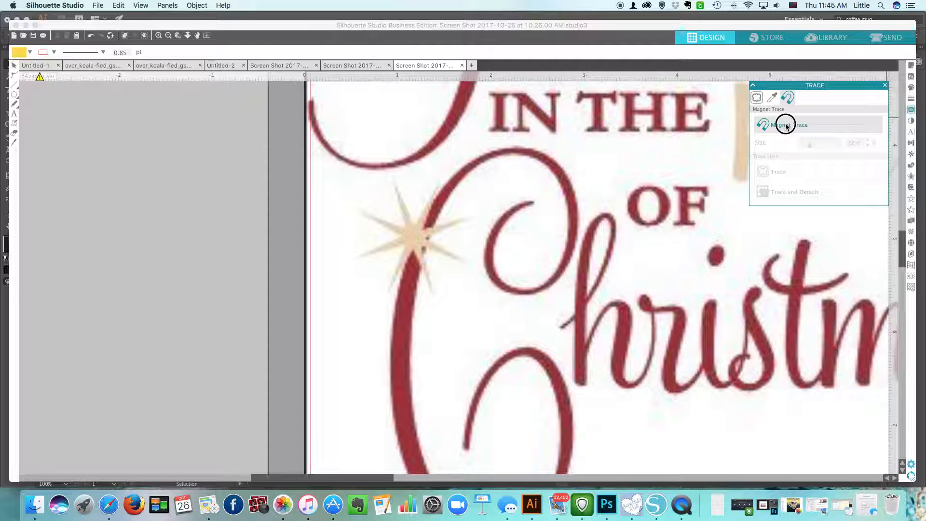
click(414, 226)
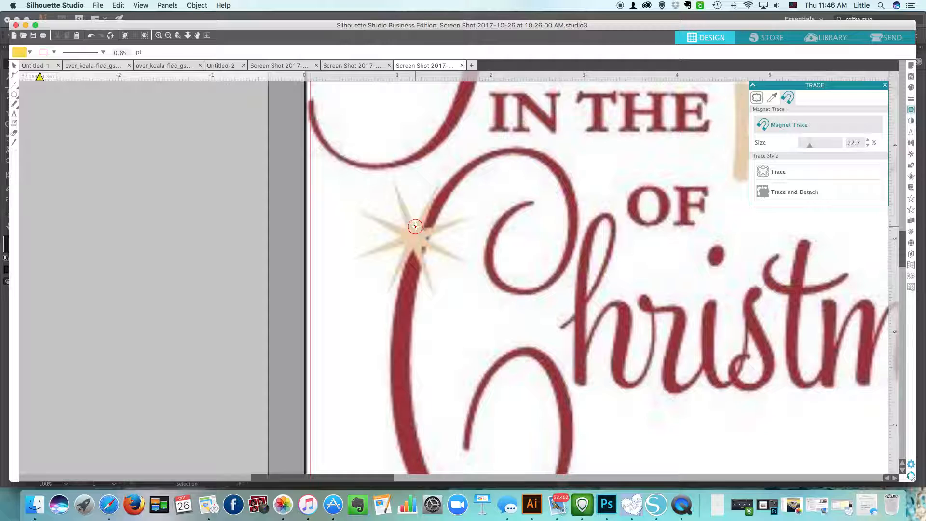
click(394, 181)
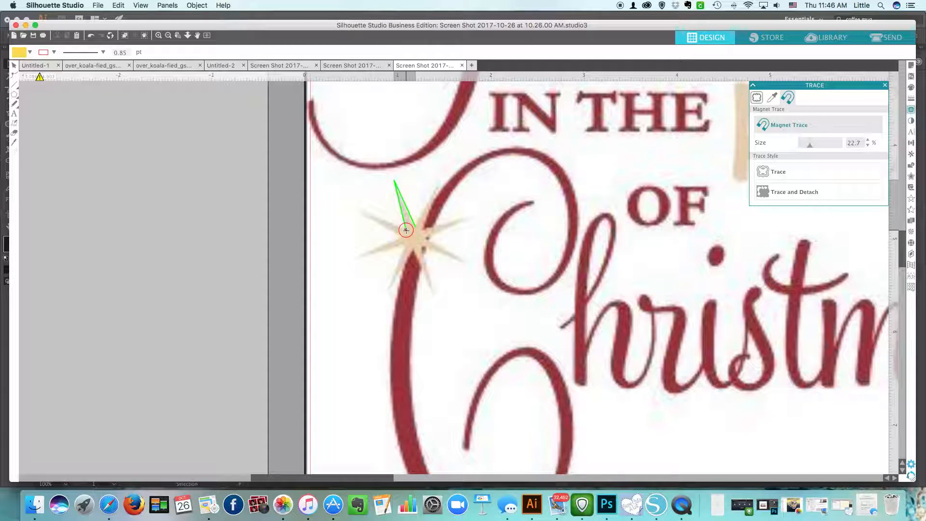
click(406, 230)
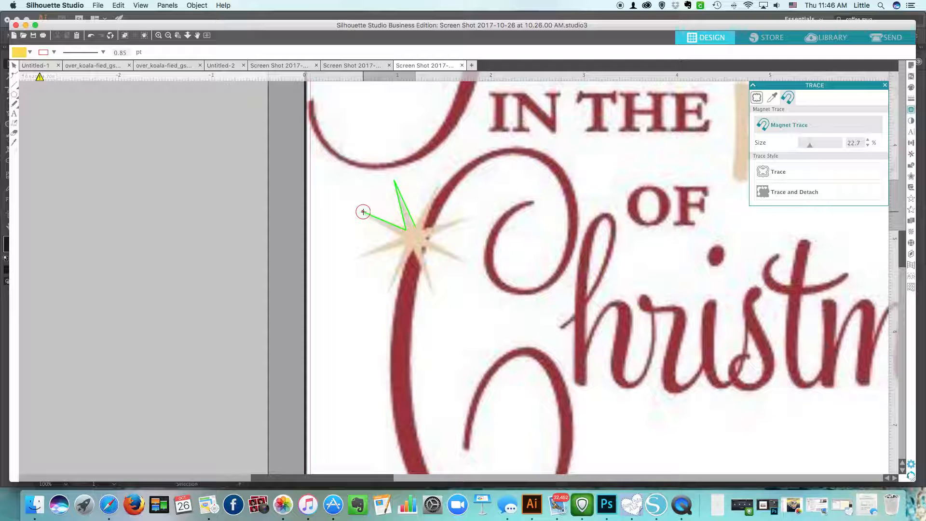
click(363, 211)
click(401, 237)
click(362, 255)
click(404, 246)
click(389, 291)
click(412, 251)
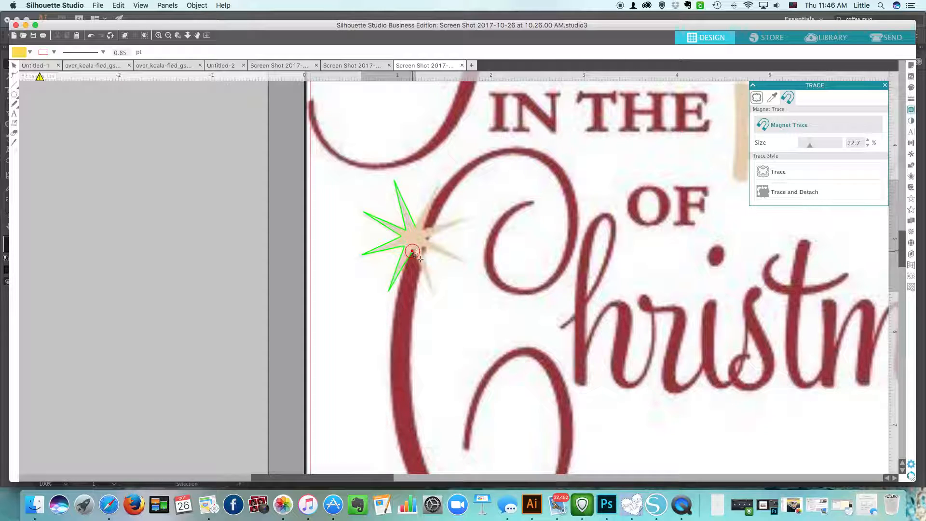
Outline the star's remaining points, close the path at its starting point and apply it as a trace
click(432, 292)
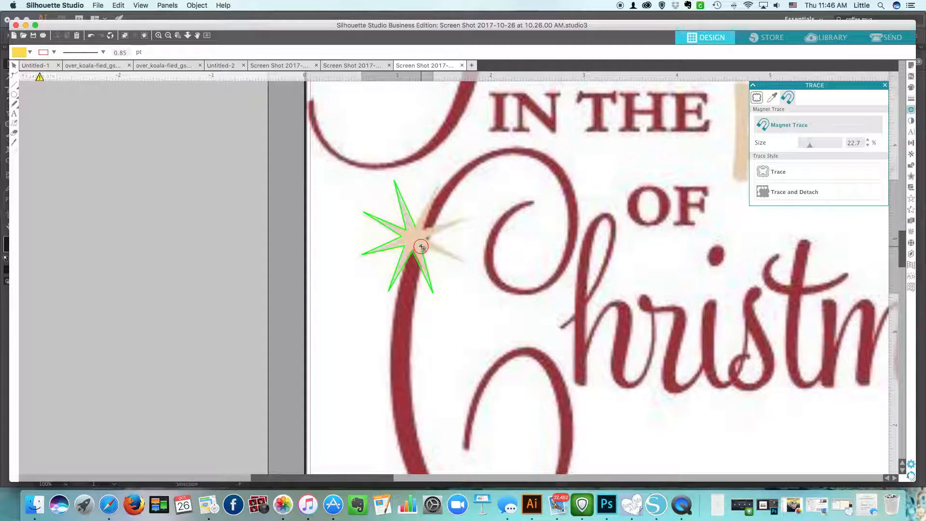
click(421, 247)
click(467, 264)
click(426, 240)
click(470, 218)
click(423, 229)
click(434, 190)
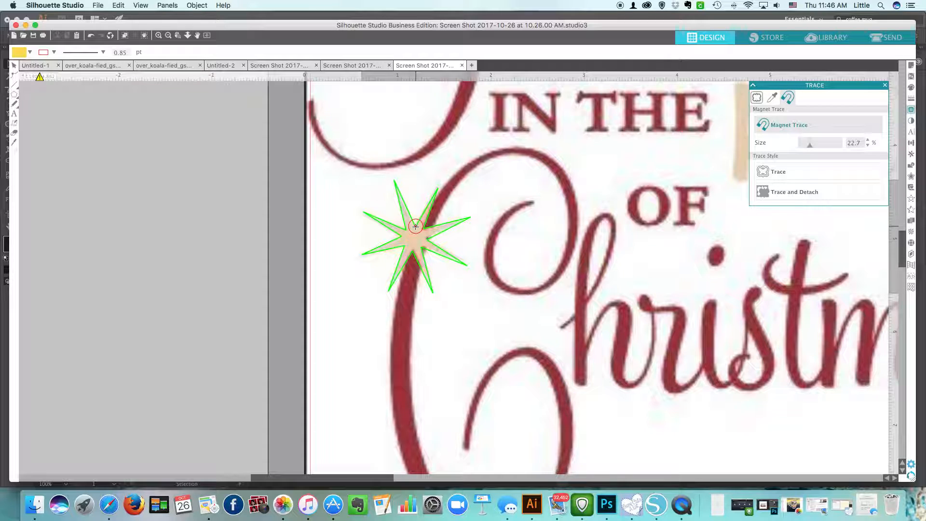
click(415, 226)
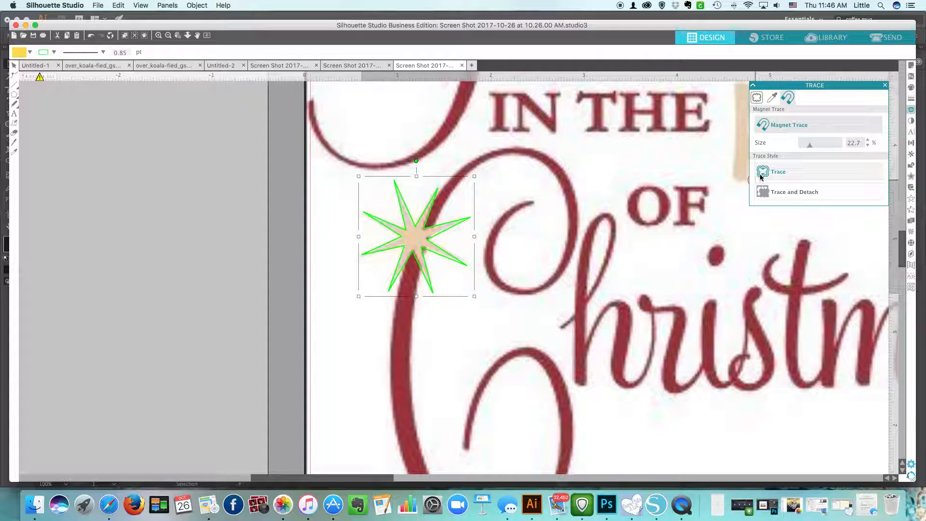
click(777, 173)
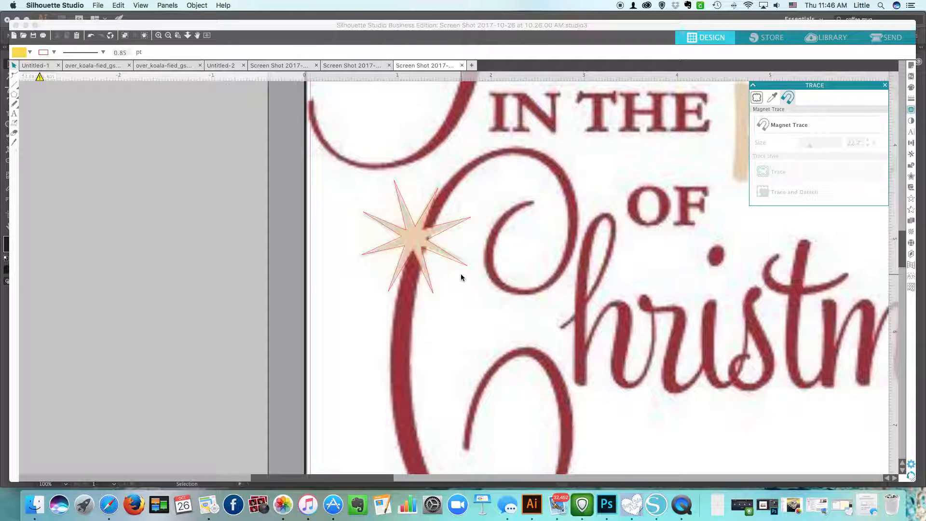
Shift the design image right, away from the traced star, and move the star outline off the mat
click(423, 247)
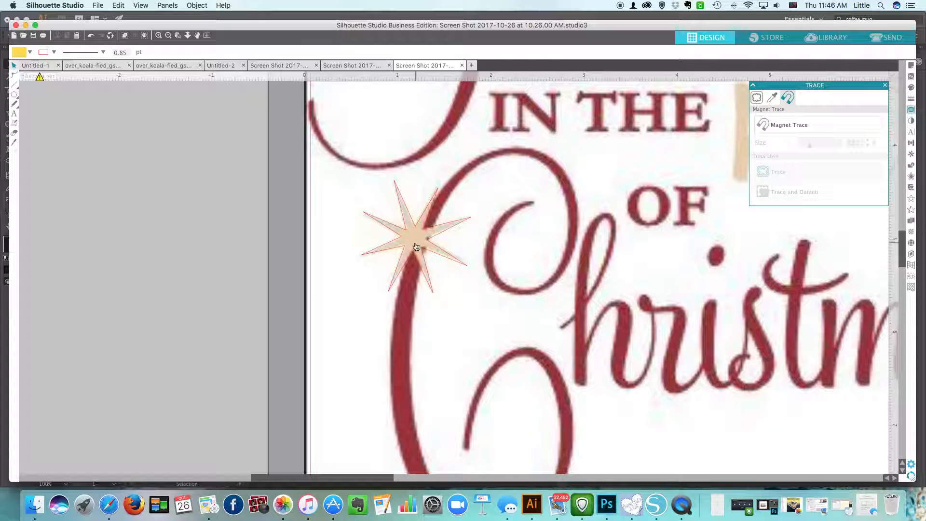
click(406, 249)
drag(405, 248, 659, 241)
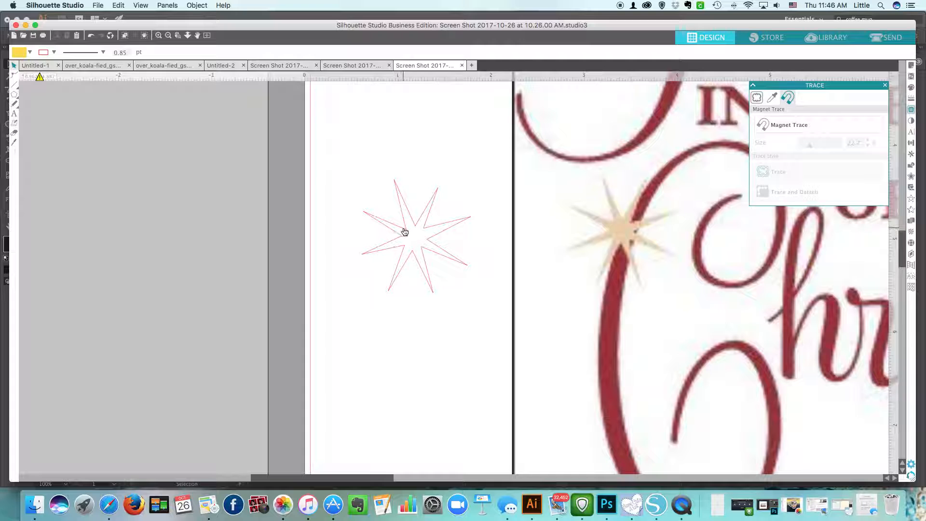
click(406, 232)
drag(406, 233, 164, 165)
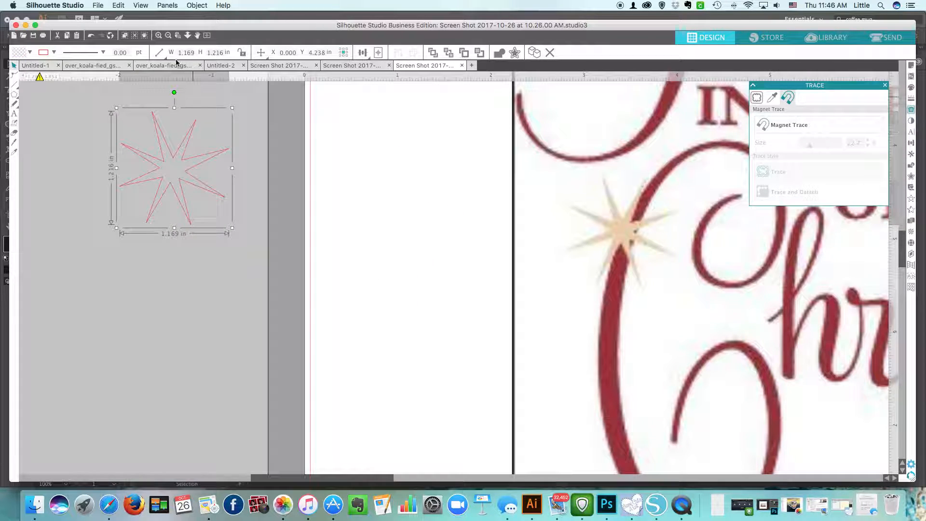
Duplicate the star outline and place the copy directly below the original
click(67, 37)
click(77, 36)
drag(209, 202, 182, 298)
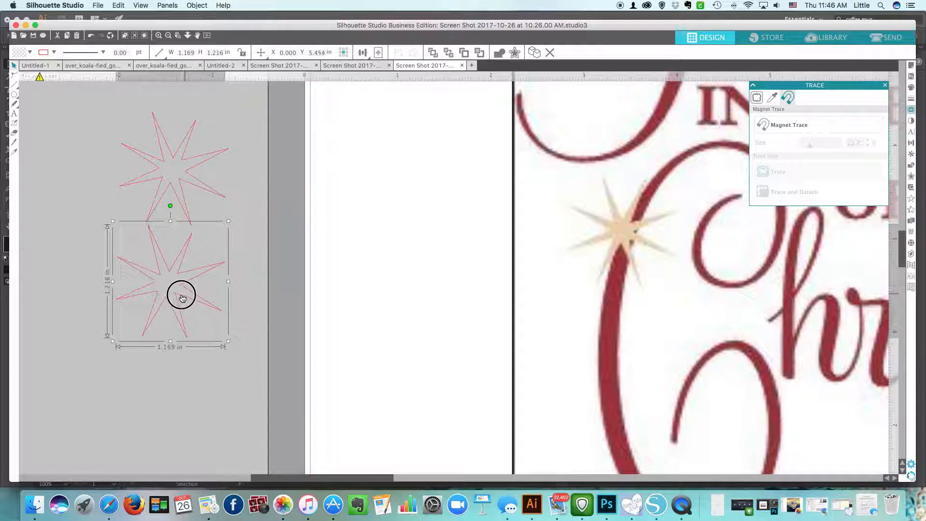
click(261, 152)
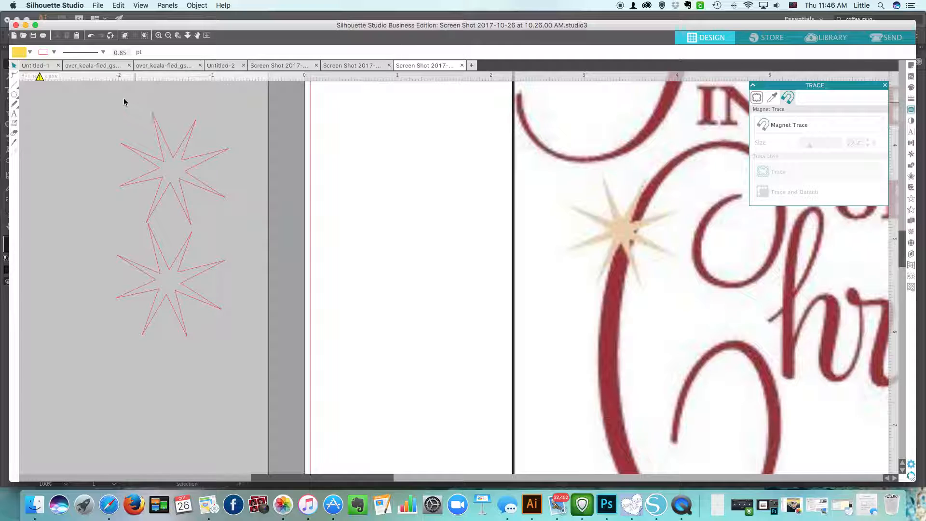
Select both star outlines and rotate them slightly counterclockwise
drag(85, 97, 241, 352)
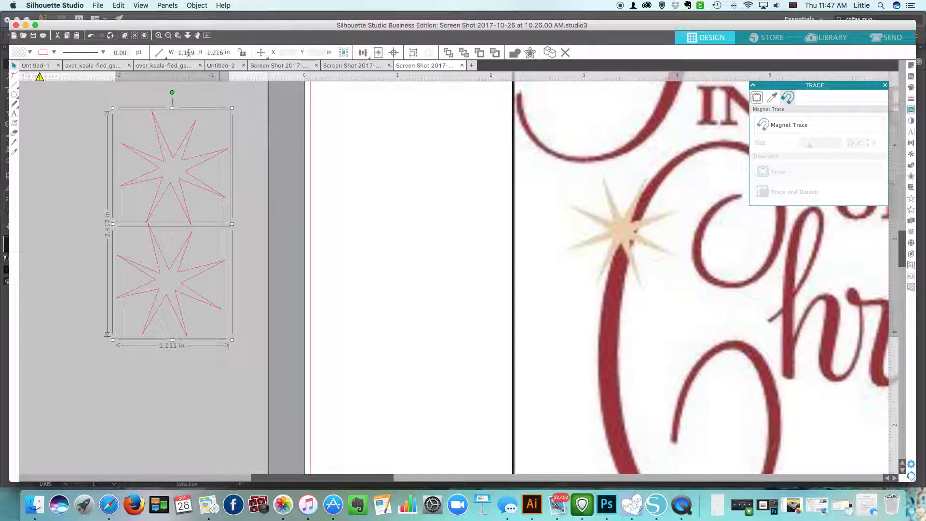
mouse_move(173, 93)
mouse_down()
mouse_move(178, 97)
mouse_move(170, 89)
mouse_up()
click(241, 134)
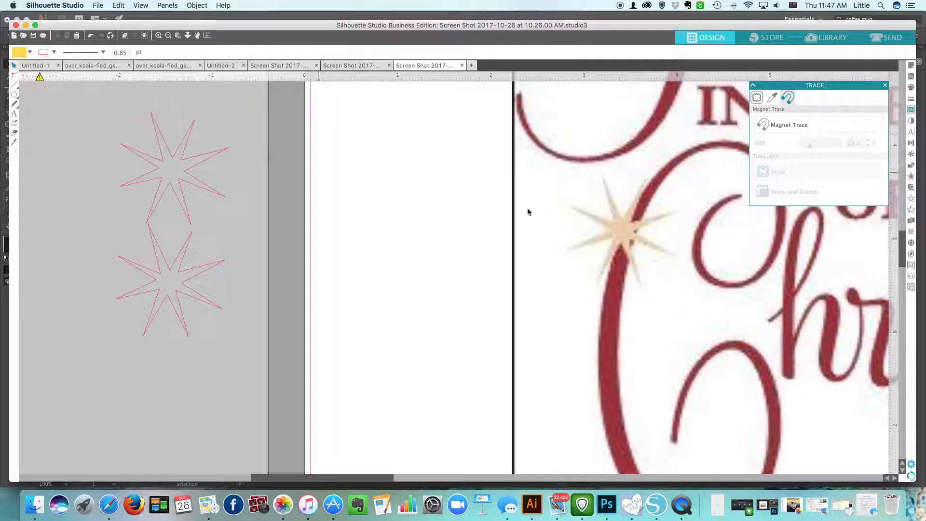
Move the image back left on the mat and select a trace area of about 12.24 × 10.25 in around the whole design
drag(599, 244, 440, 241)
click(168, 35)
click(168, 36)
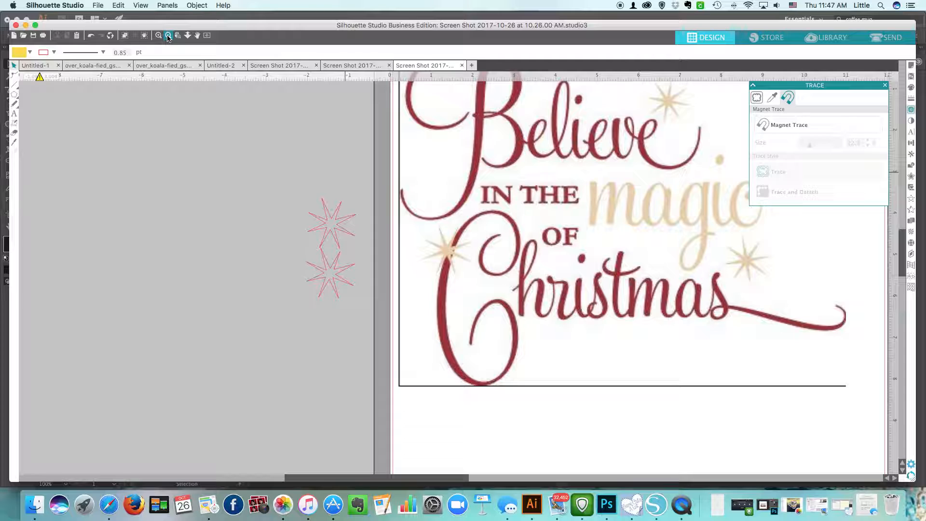
click(168, 36)
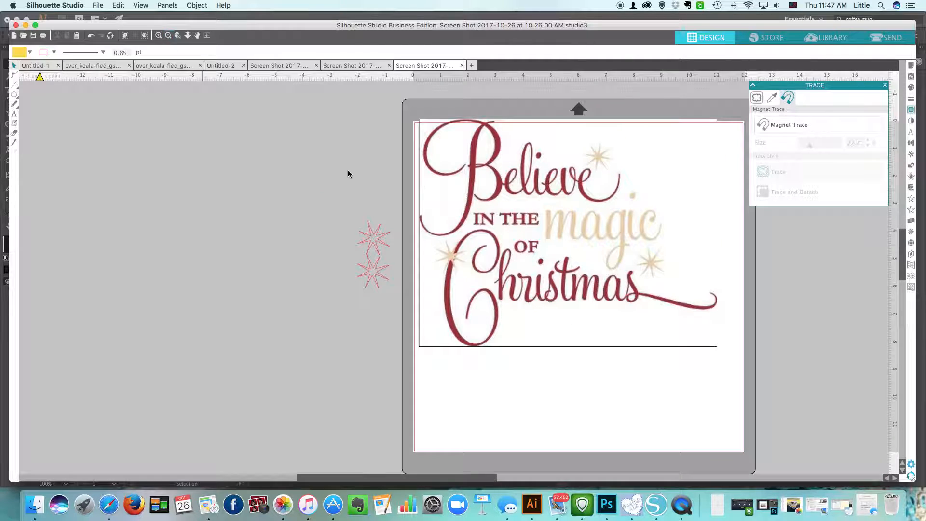
click(756, 98)
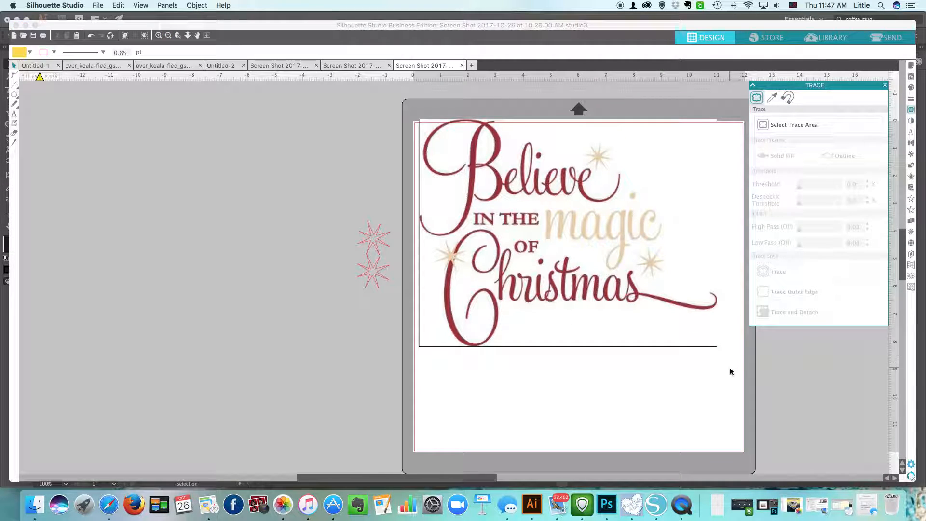
click(781, 125)
mouse_move(407, 107)
mouse_down()
mouse_move(609, 310)
mouse_move(746, 393)
mouse_up()
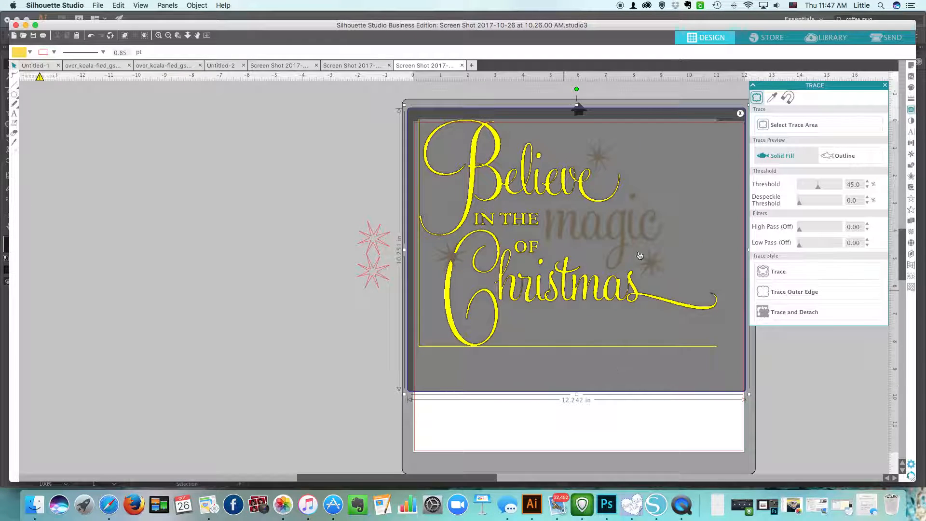
Set the trace threshold to 92% and trace the outer edge of the lettering and stars
drag(819, 190, 838, 190)
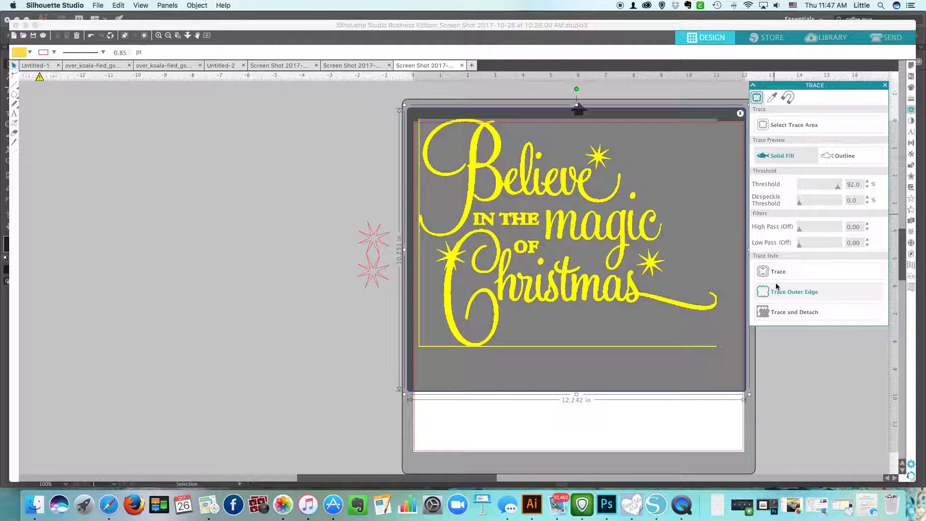
scroll(727, 266, up, 1)
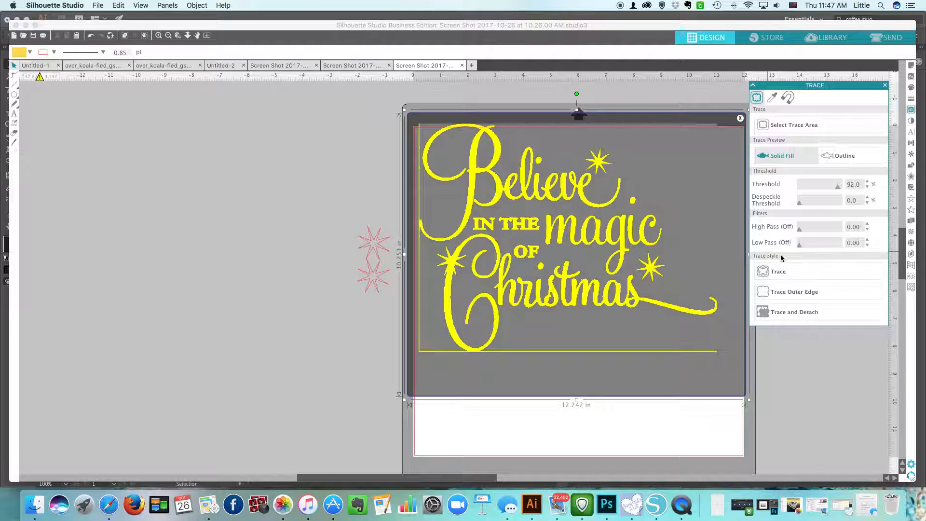
click(790, 294)
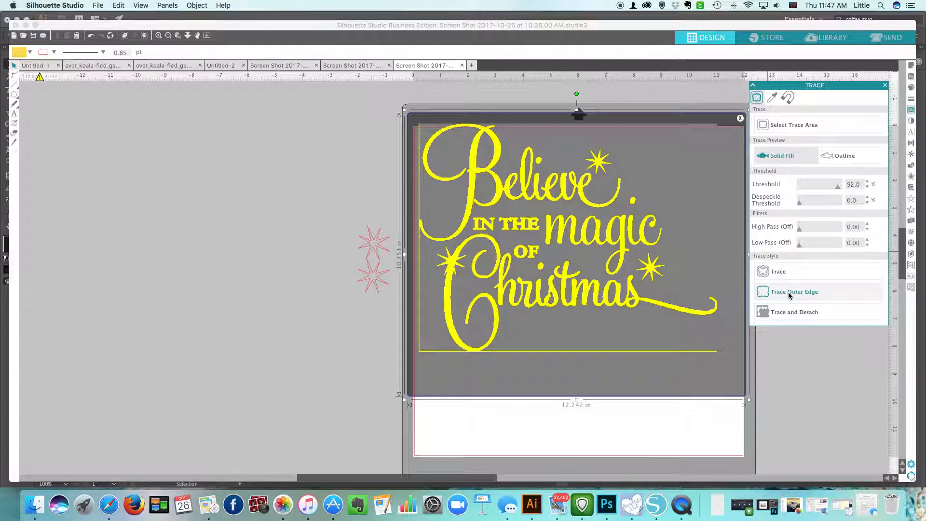
Move the original image off its traced outlines and delete it
mouse_move(565, 298)
mouse_down()
mouse_move(599, 375)
mouse_move(593, 352)
mouse_move(371, 360)
mouse_move(222, 346)
mouse_up()
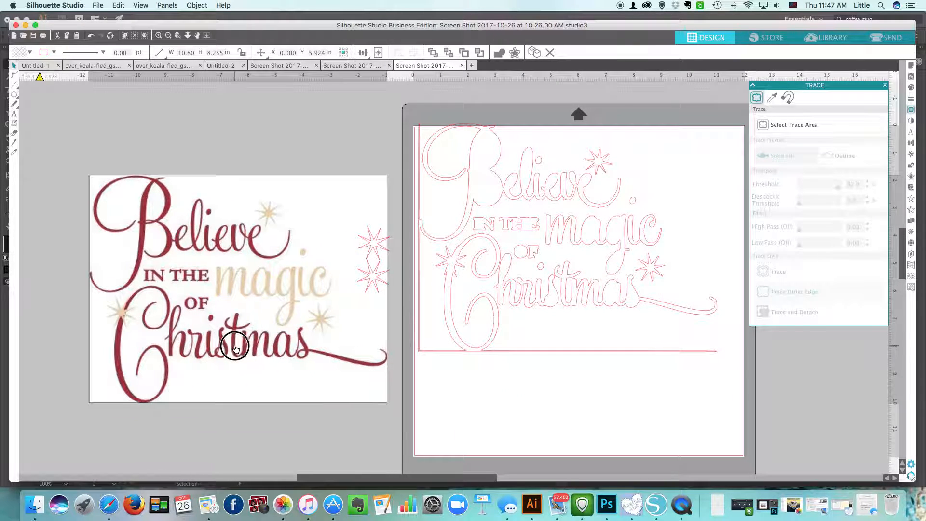
click(428, 303)
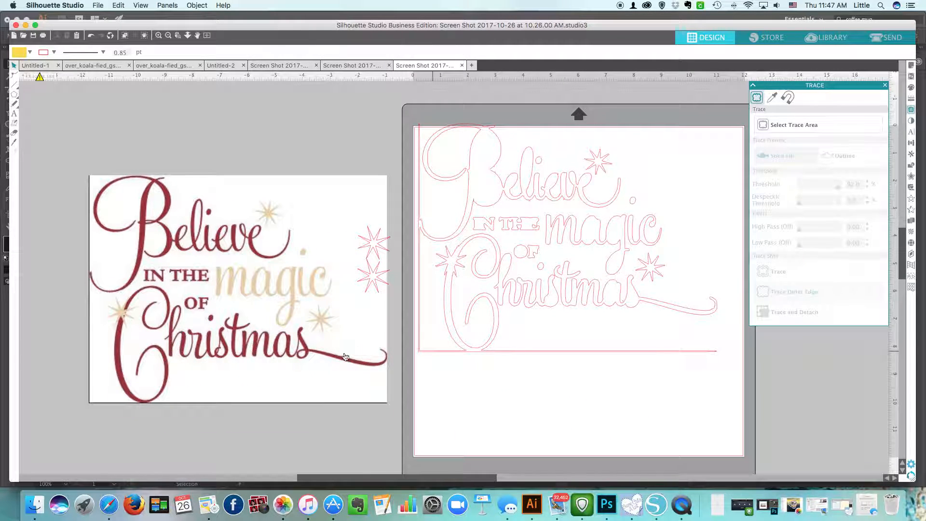
click(203, 285)
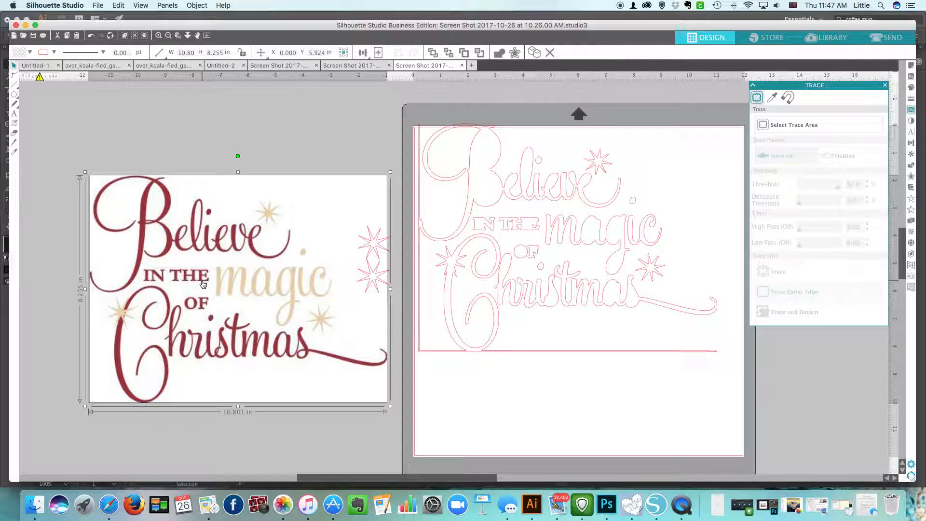
key(Delete)
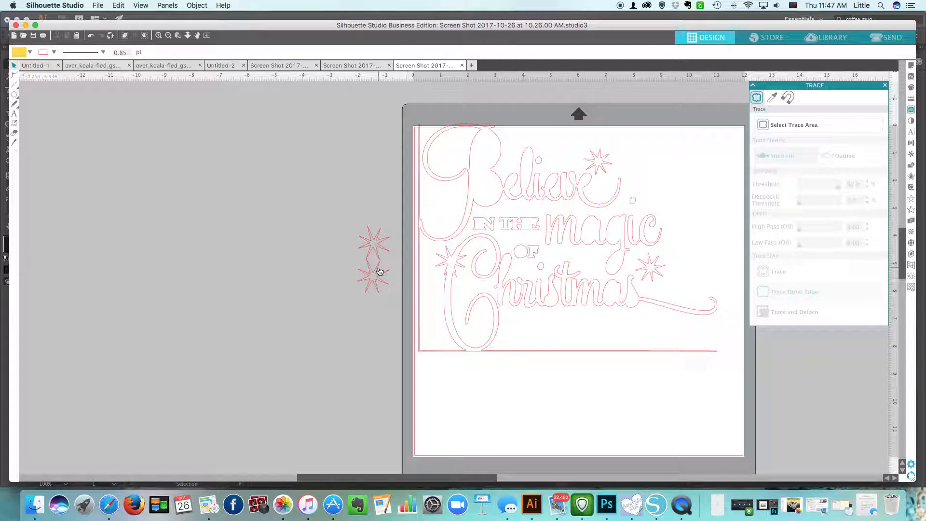
Cut the C's base free from the stray border lines on both sides using the straight outline Knife with Auto Apply on
click(158, 36)
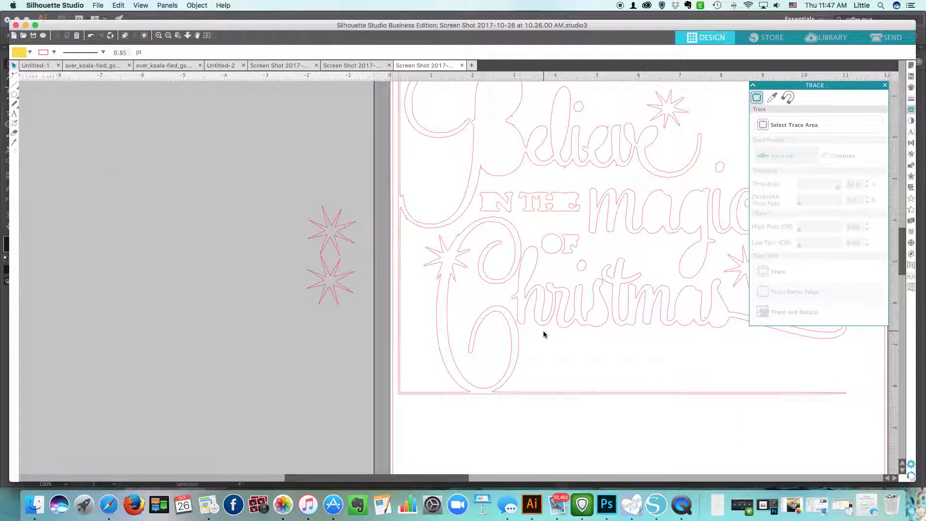
scroll(545, 334, down, 2)
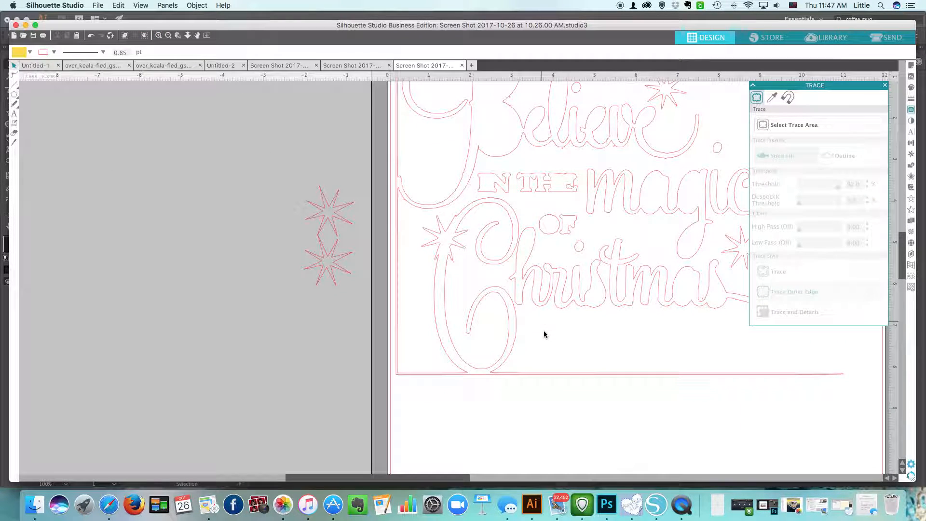
click(158, 36)
scroll(522, 265, down, 1)
scroll(522, 264, down, 1)
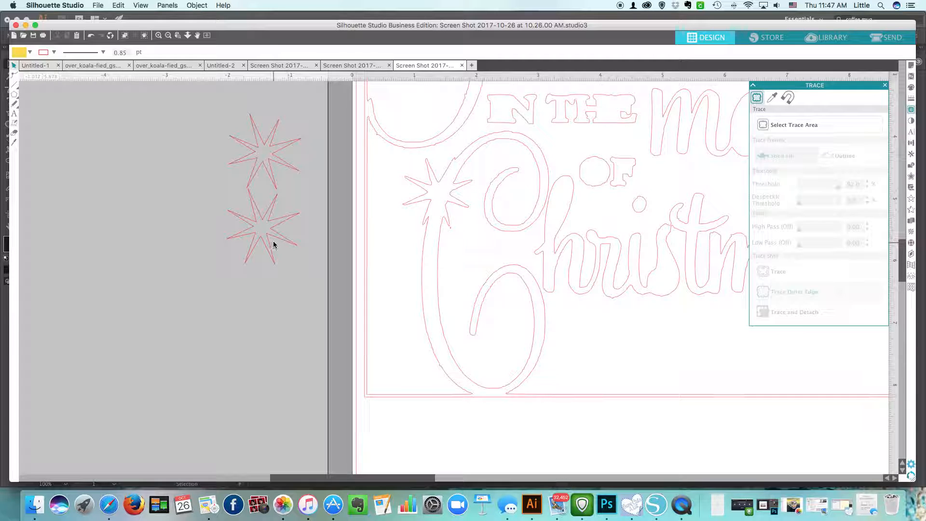
scroll(269, 230, down, 1)
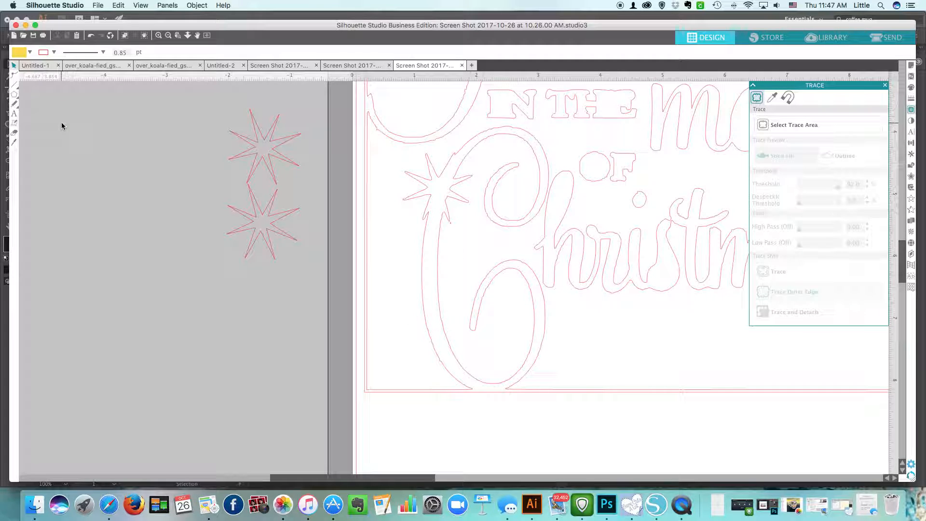
click(15, 143)
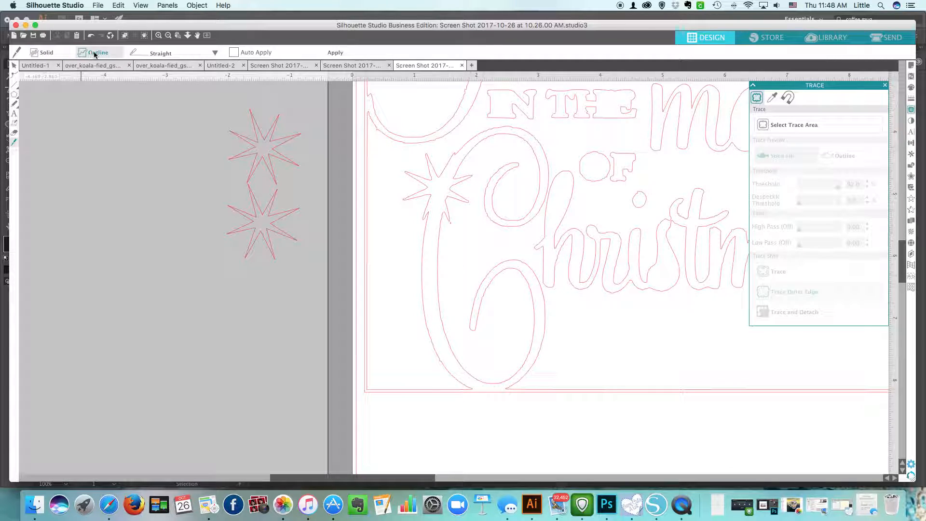
click(234, 53)
drag(463, 386, 470, 397)
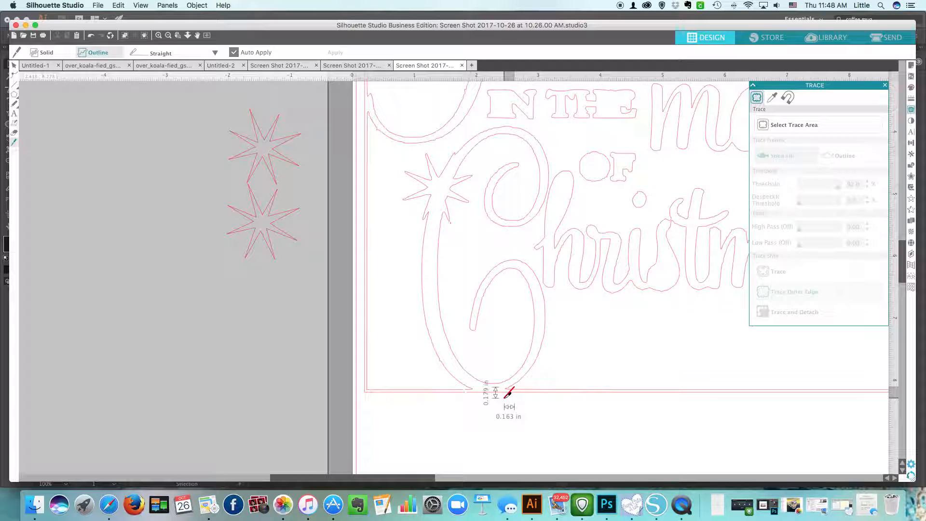
Delete the stray border pieces beside the C and the short leftover line beneath its base
click(14, 65)
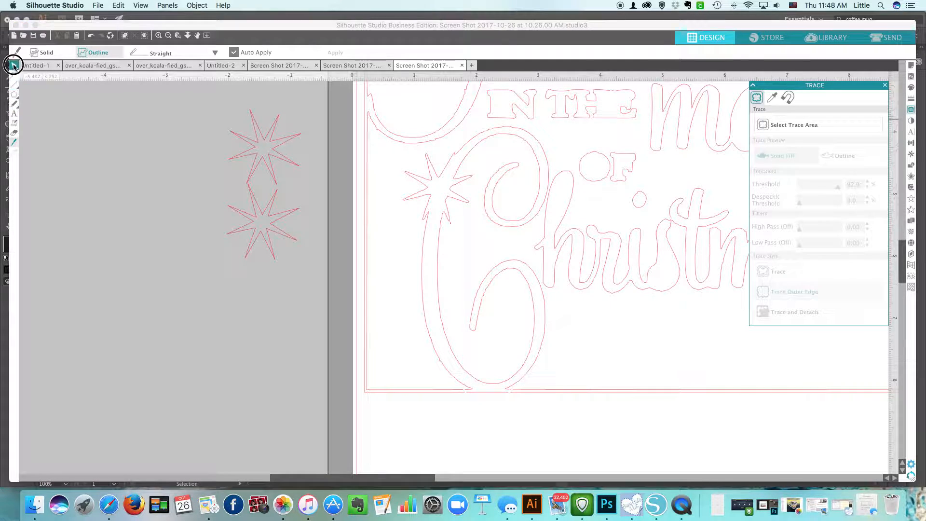
click(459, 394)
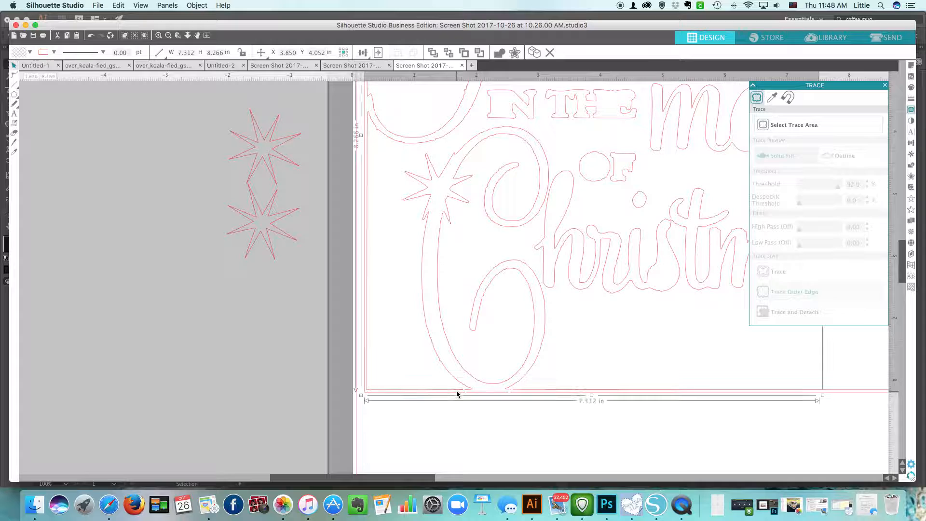
key(Delete)
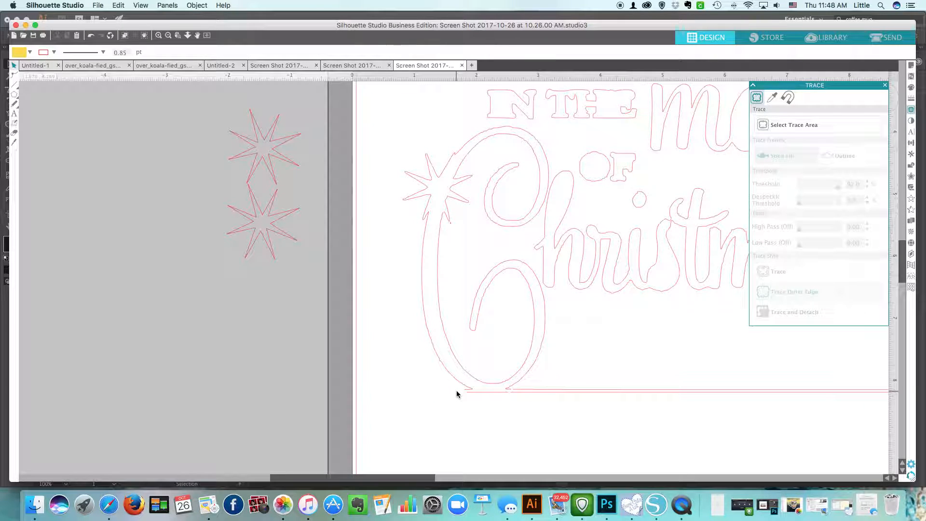
click(538, 391)
key(Delete)
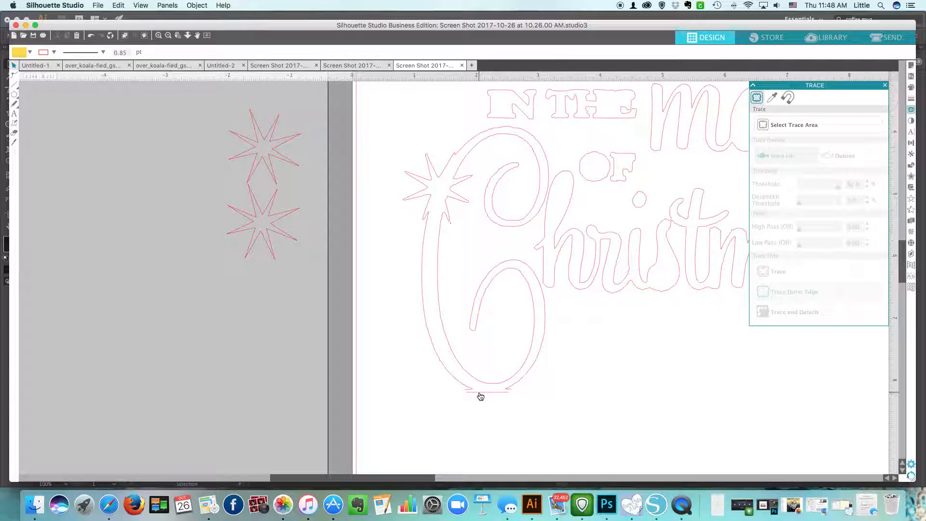
click(482, 392)
key(Delete)
Edit the C's points and join its two open ends to close the outline at the base
click(470, 389)
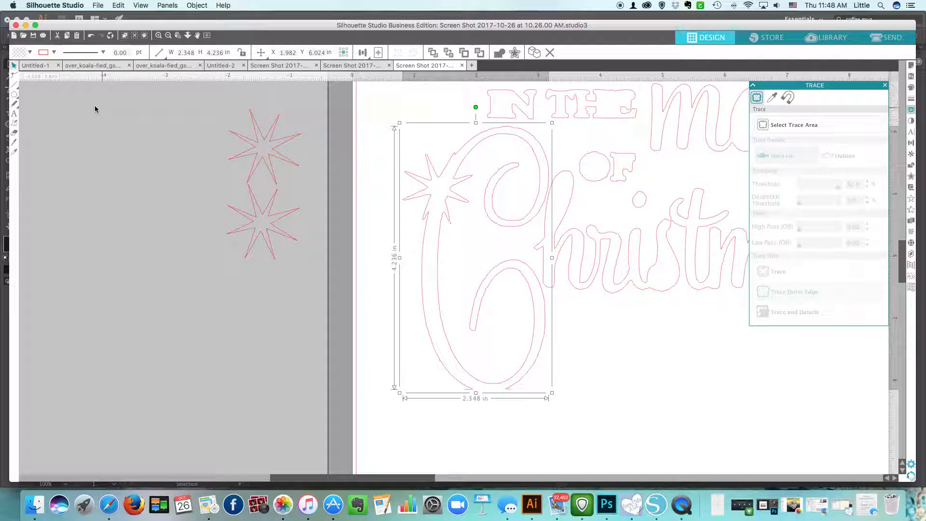
click(14, 76)
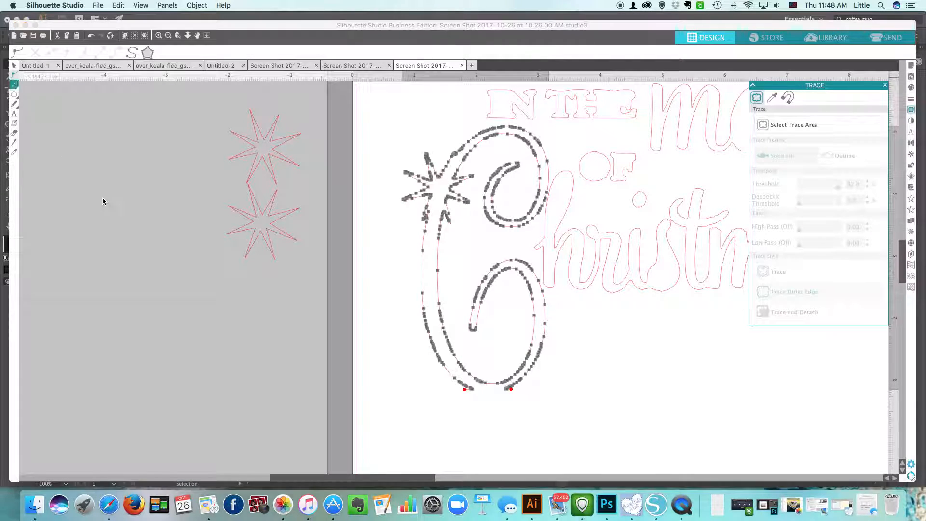
click(511, 390)
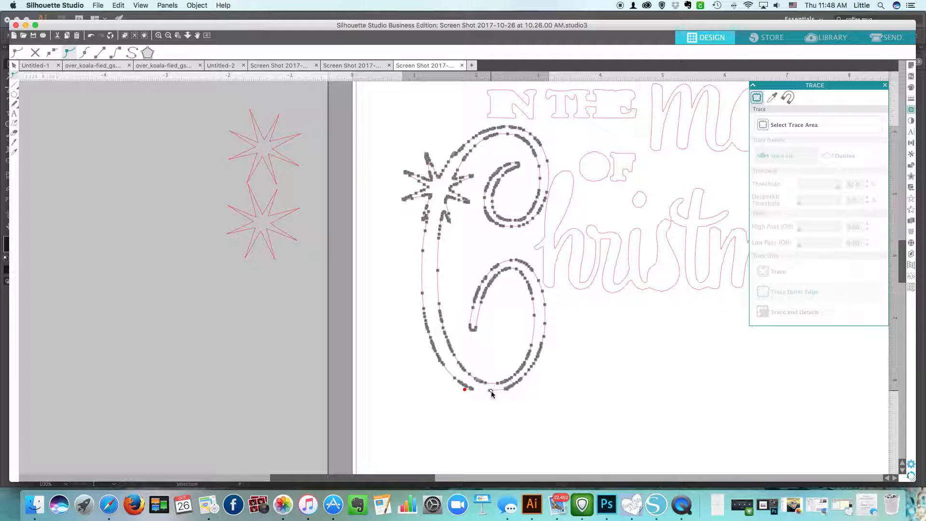
drag(464, 391, 483, 393)
click(459, 399)
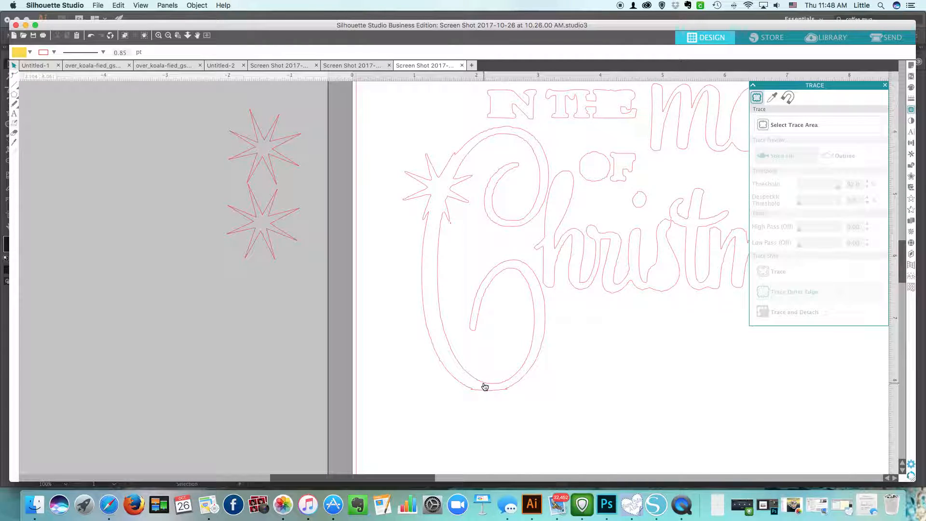
Simplify the points of the C outline that includes the overlapping star
click(483, 383)
scroll(488, 353, up, 3)
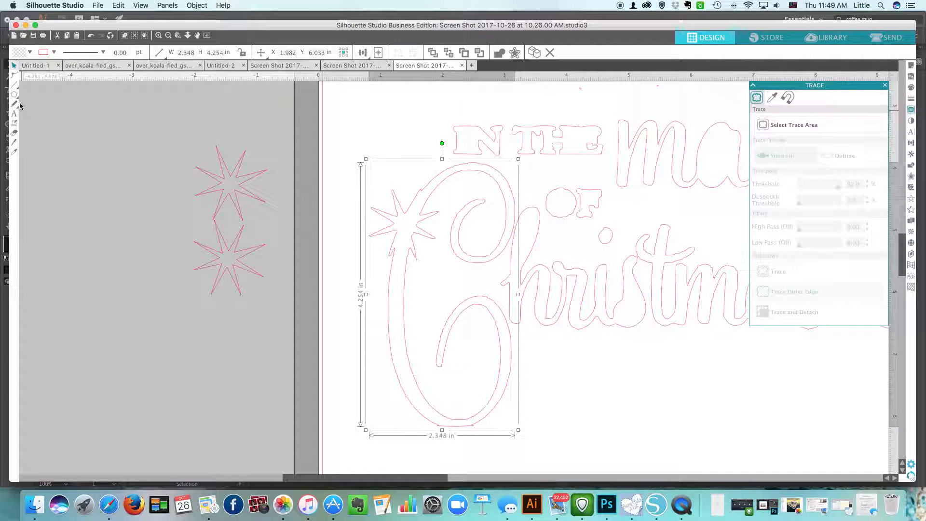
click(159, 37)
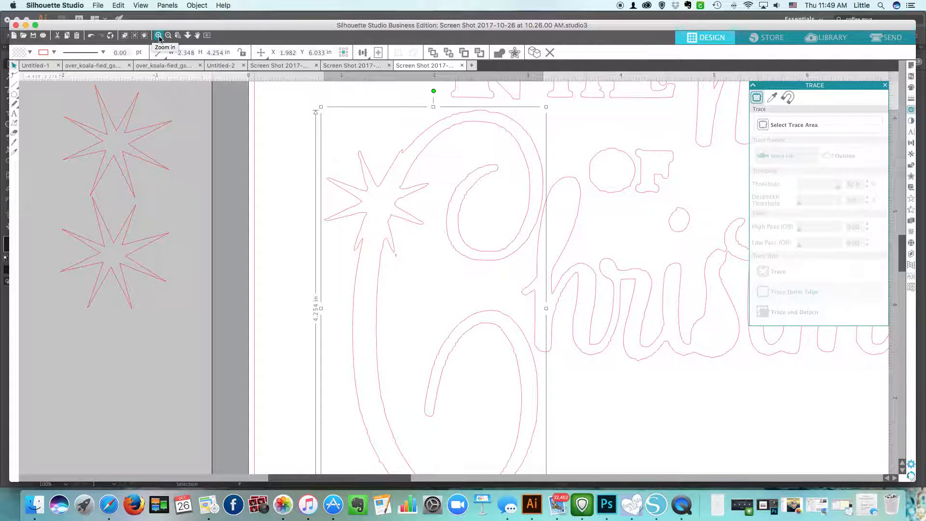
click(160, 37)
scroll(216, 123, up, 3)
scroll(216, 123, up, 2)
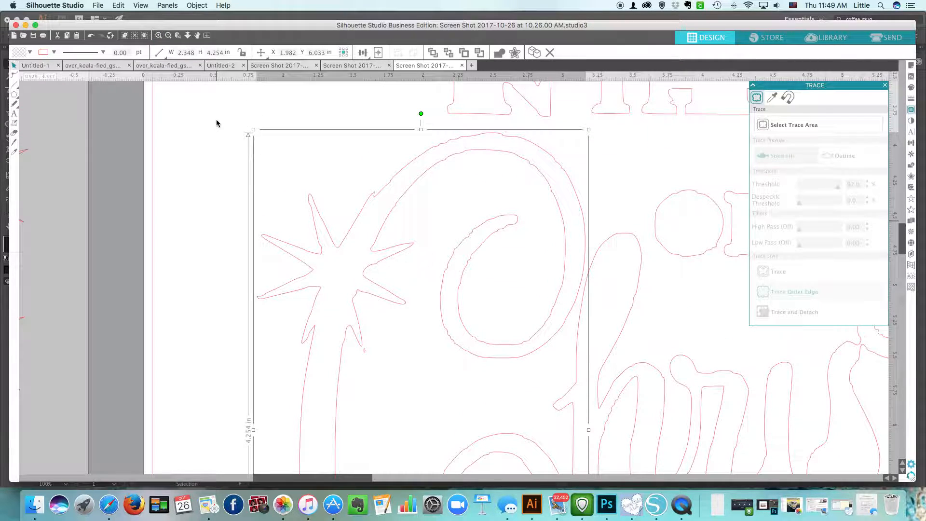
click(14, 77)
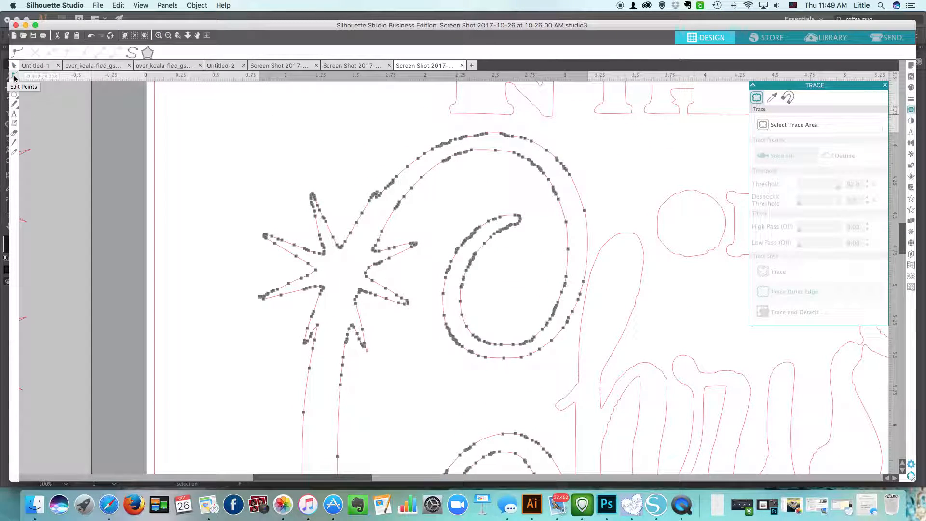
click(133, 54)
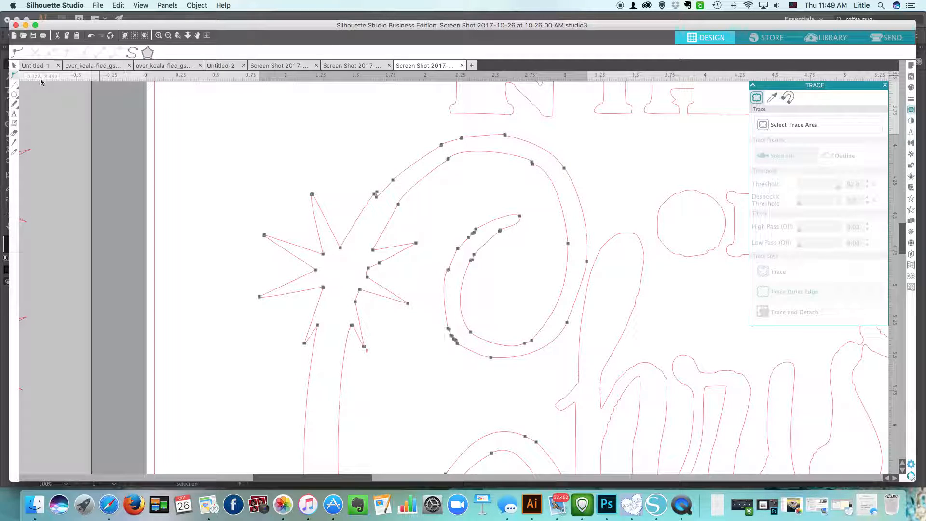
click(16, 68)
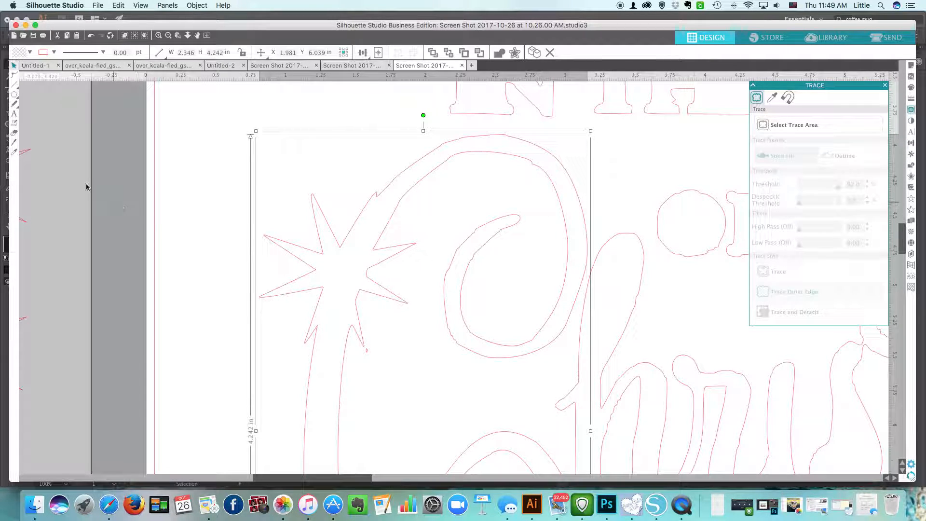
Cut through both edges of the C's stroke just above and just below the overlapping star with the Knife
click(15, 143)
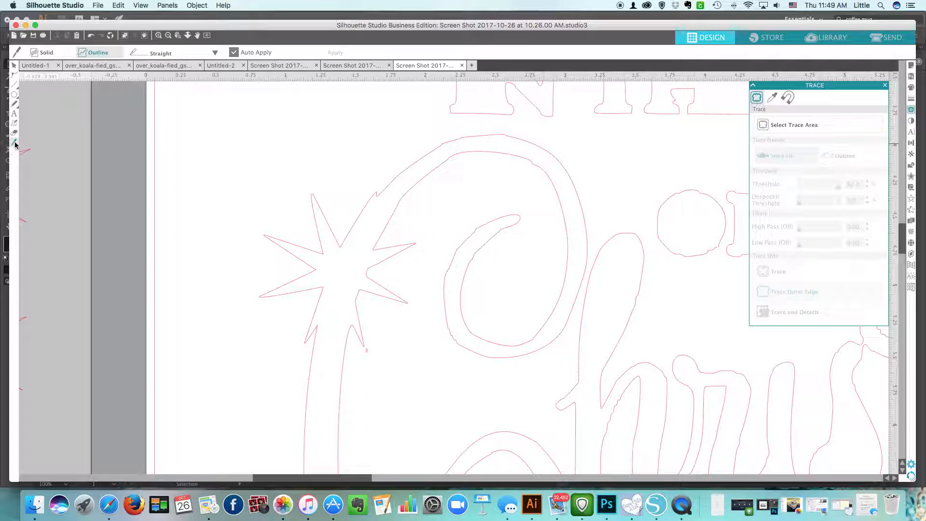
drag(380, 176, 407, 208)
drag(300, 368, 362, 372)
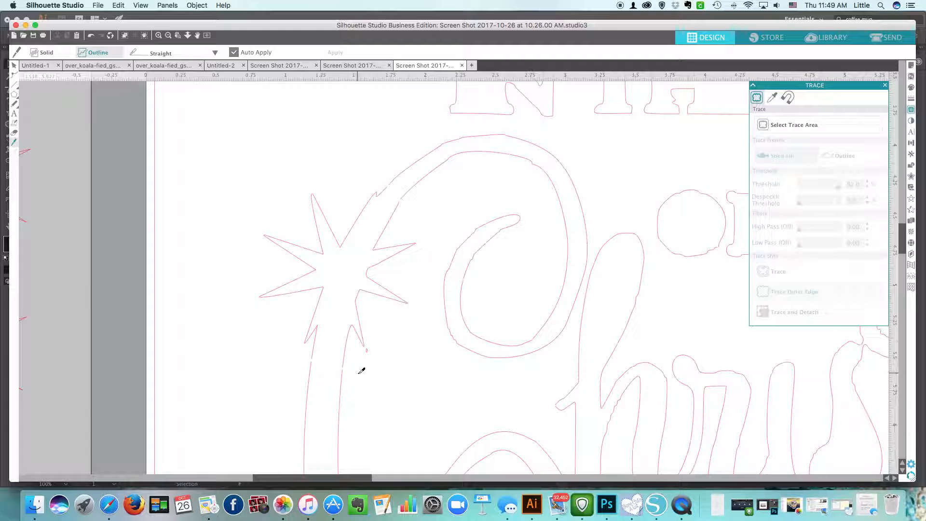
Delete both halves of the star outline cut from the C
click(13, 65)
click(326, 256)
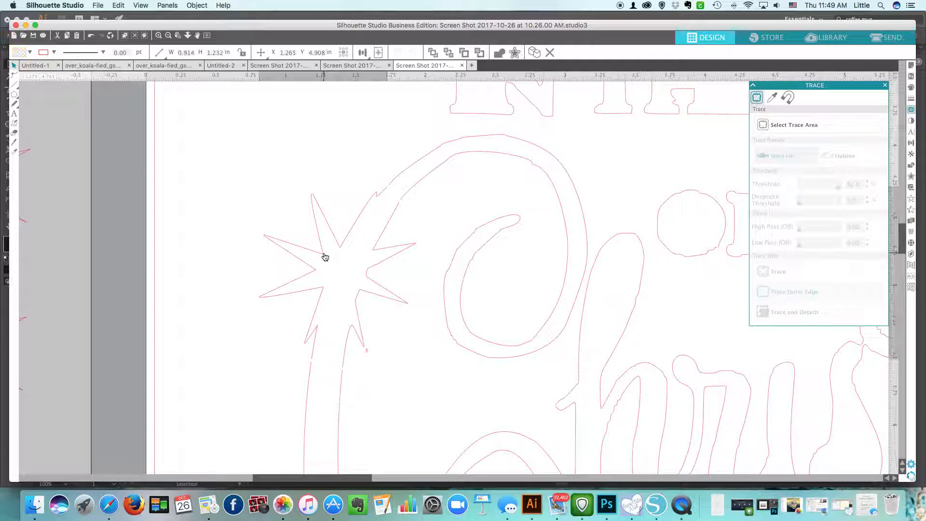
key(Delete)
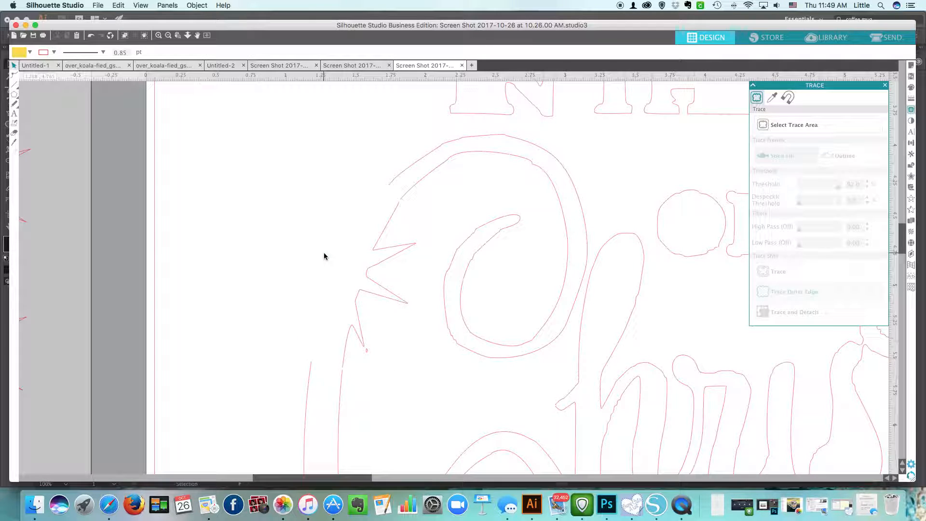
click(376, 263)
key(Delete)
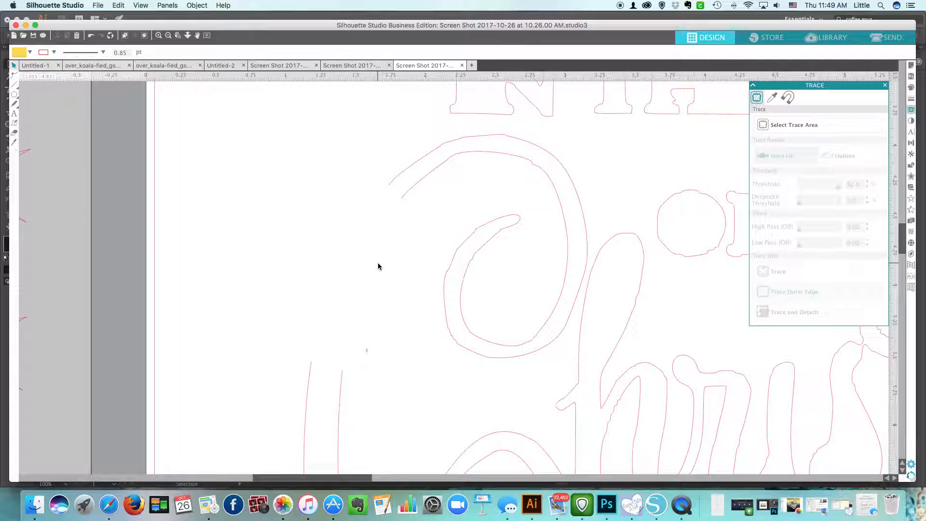
Select the upper and lower pieces of the C and make them a compound path
scroll(433, 261, down, 2)
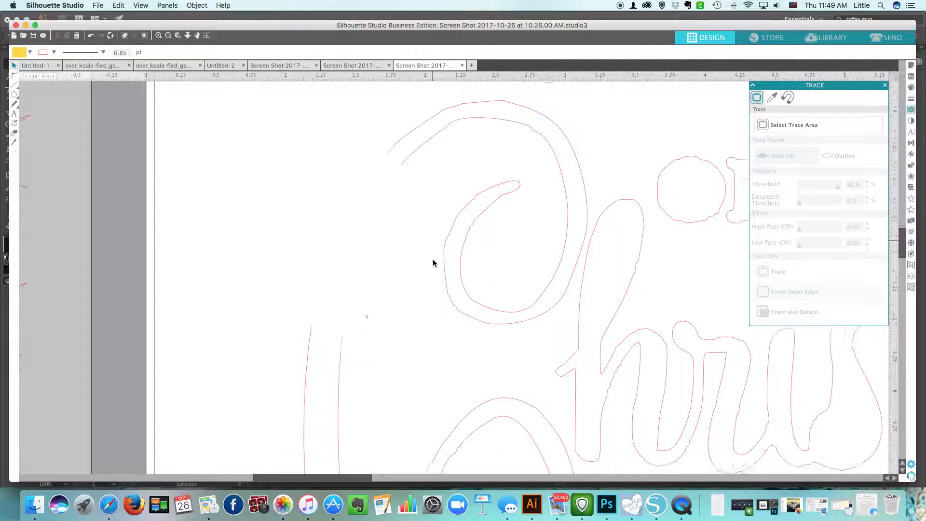
click(167, 36)
click(168, 36)
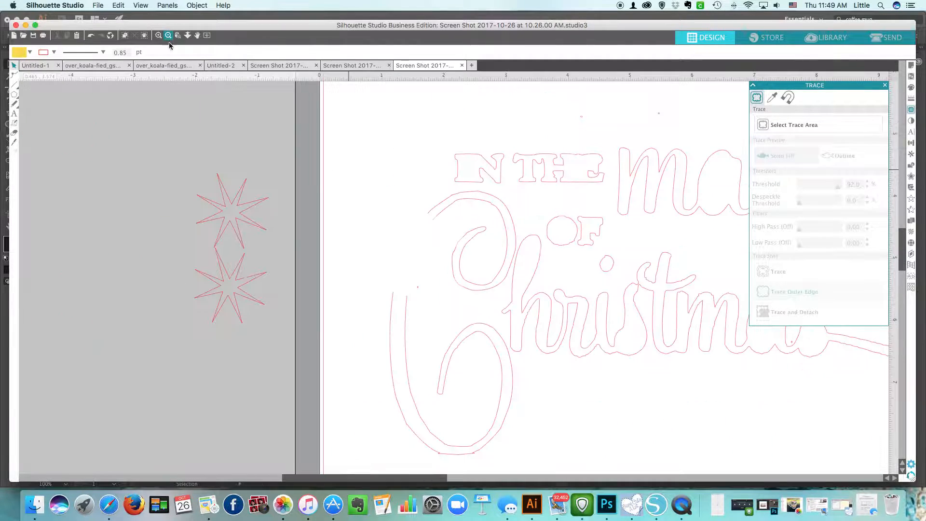
scroll(390, 210, down, 1)
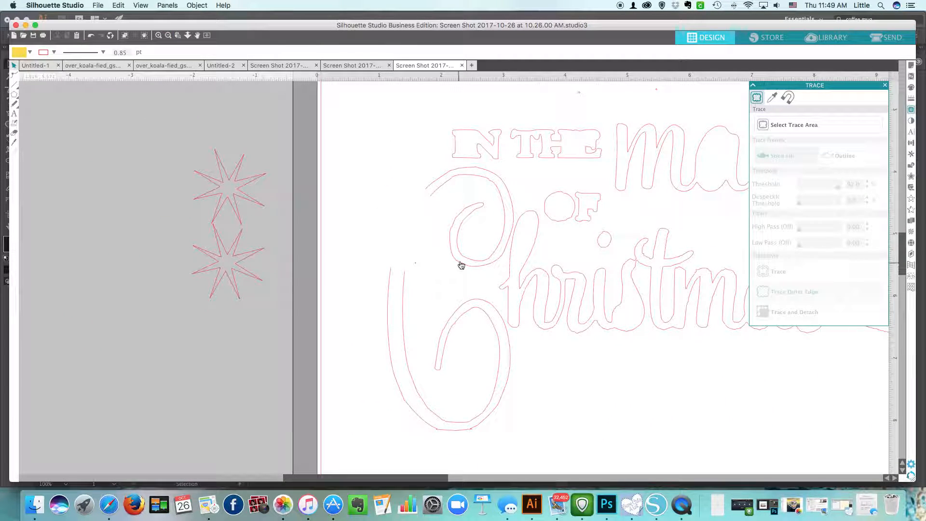
click(463, 264)
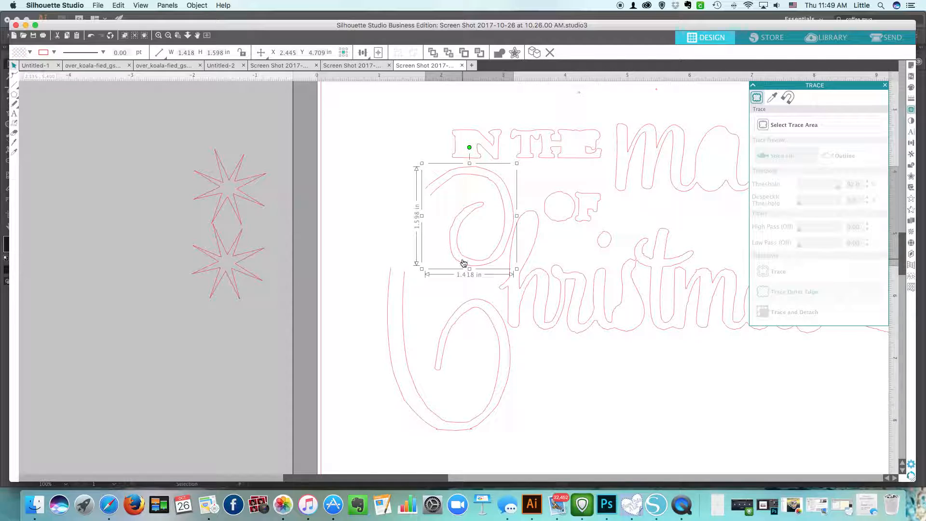
shift+click(389, 316)
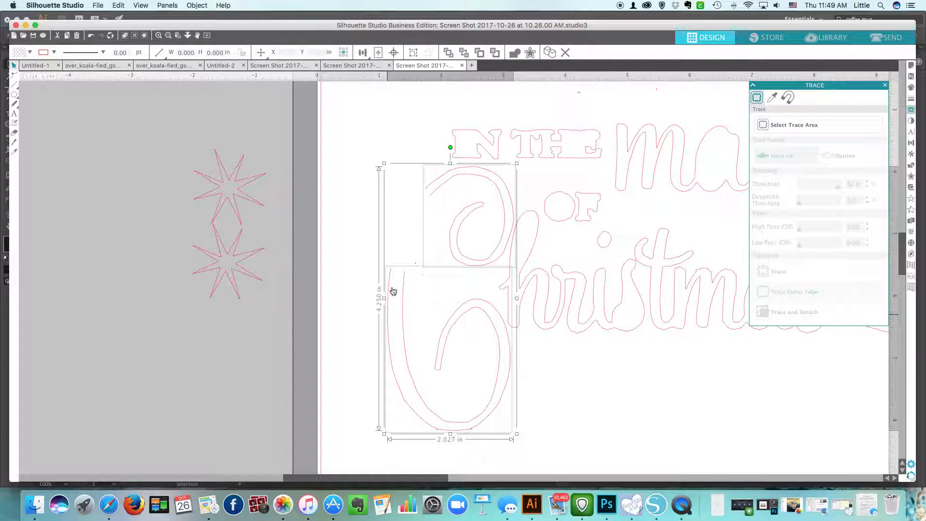
right_click(432, 261)
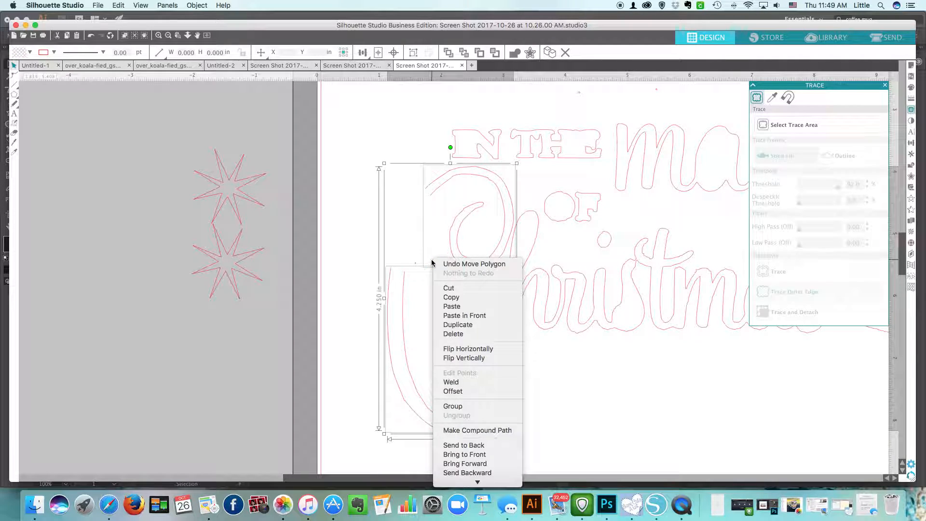
click(480, 430)
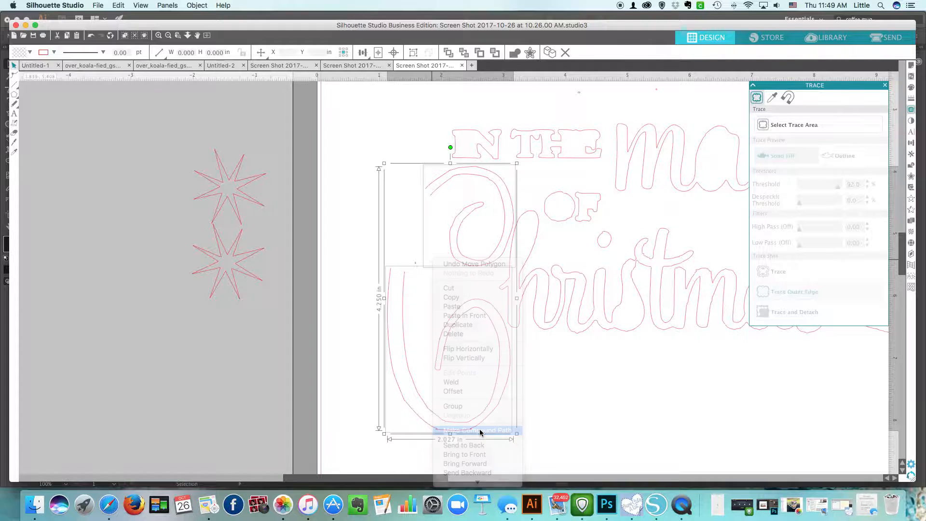
Edit the C's points and join the open ends of its inner edge across the gap
click(13, 76)
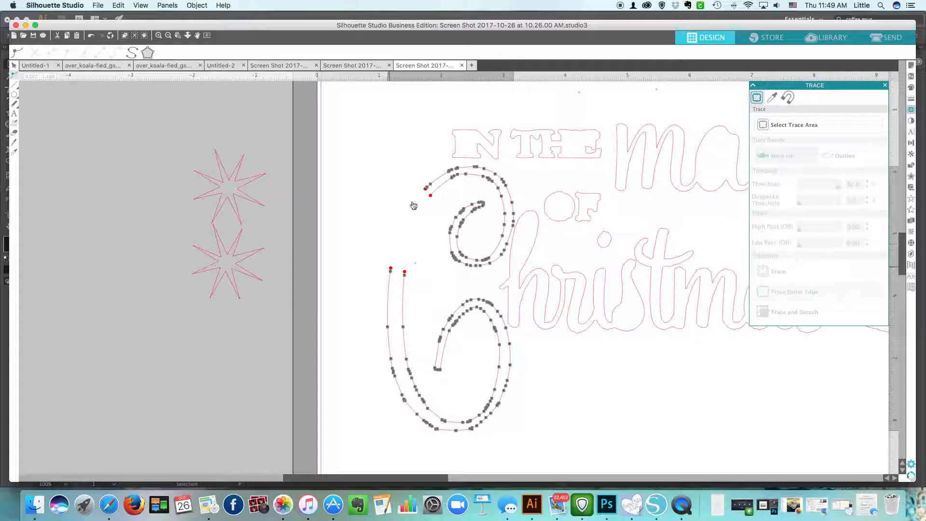
drag(430, 195, 421, 223)
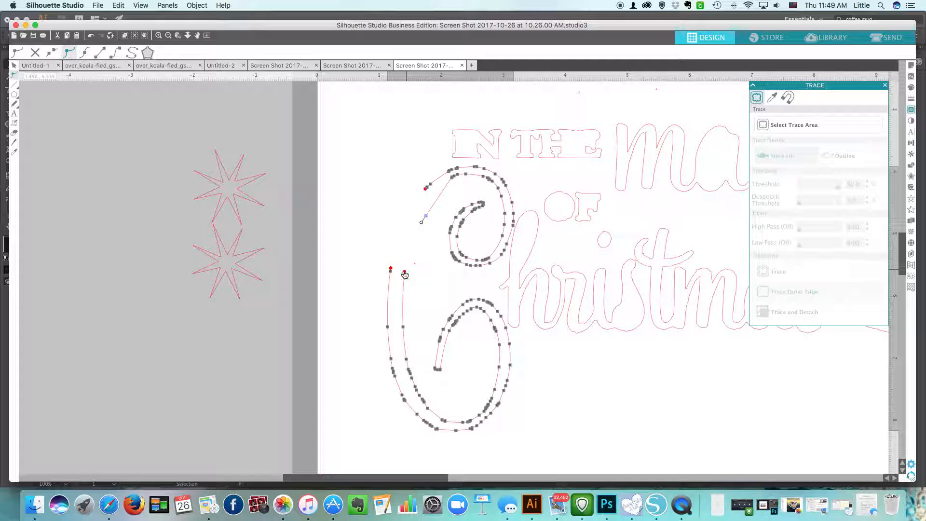
drag(404, 272, 421, 222)
Extend the upper end of the C's outer edge downward and join it to the lower open end
drag(424, 188, 408, 213)
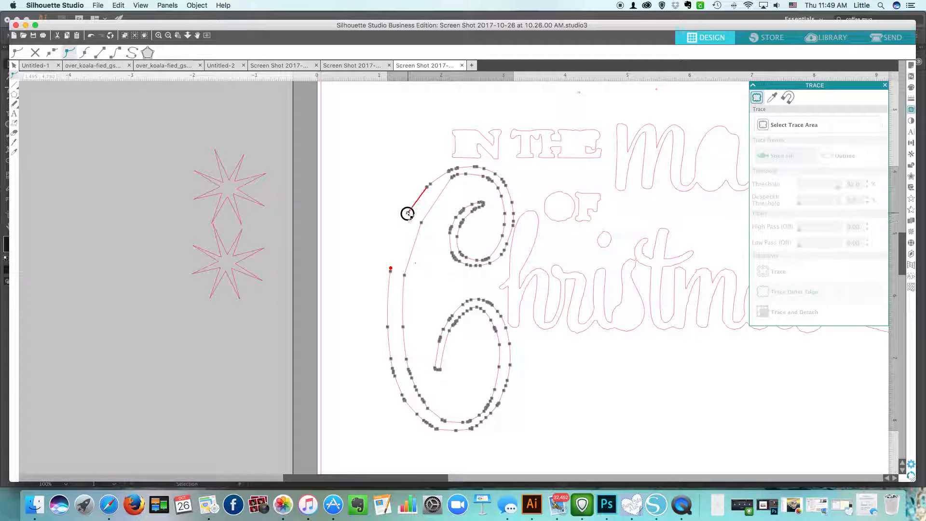
drag(393, 272, 366, 273)
click(348, 232)
click(385, 216)
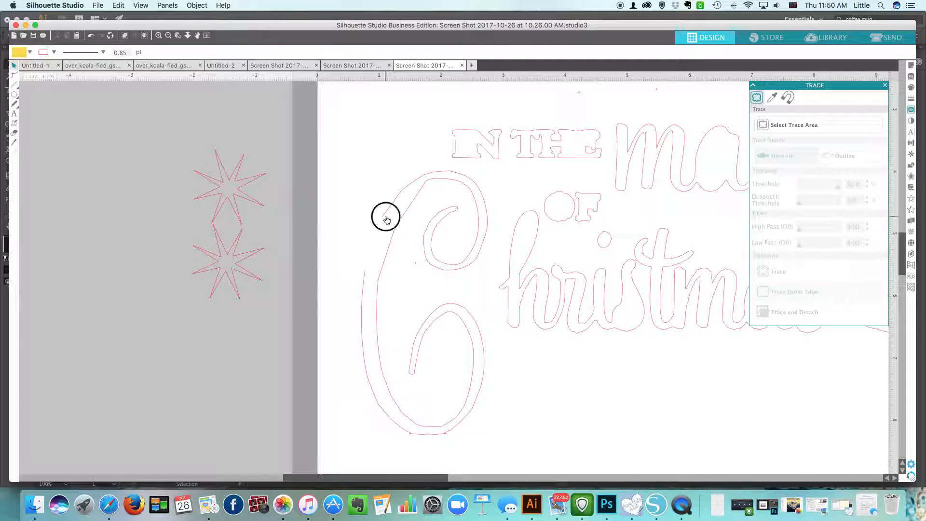
click(18, 79)
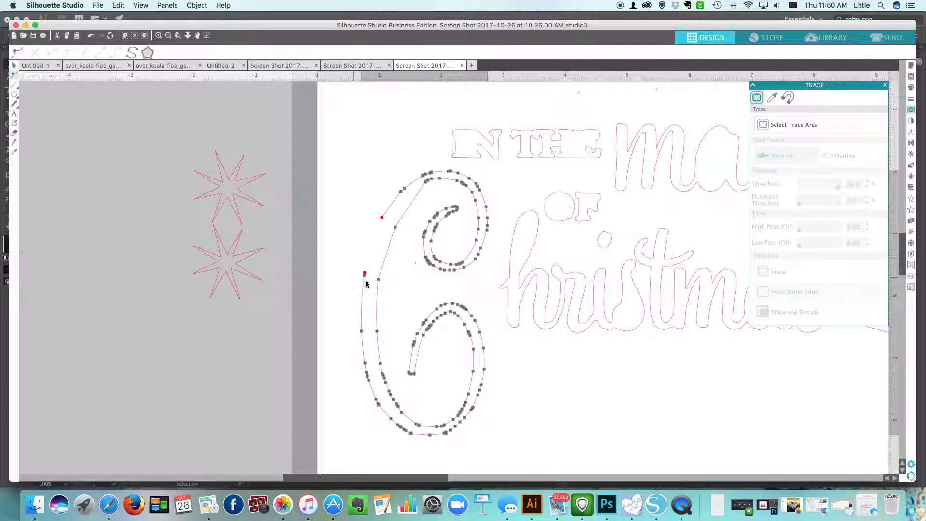
drag(364, 271, 381, 230)
click(376, 233)
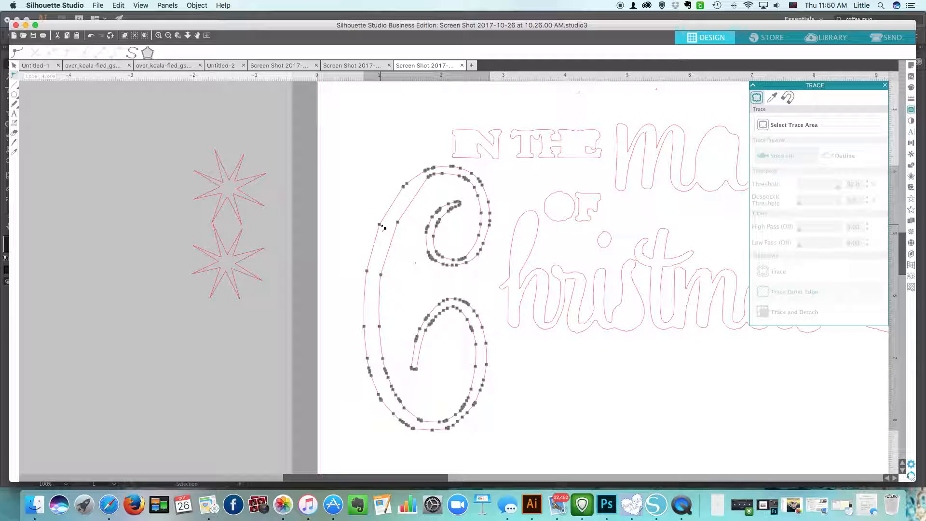
Delete the surplus inner-edge points on the C's spine between the top curl and the lower bowl
click(398, 225)
click(35, 55)
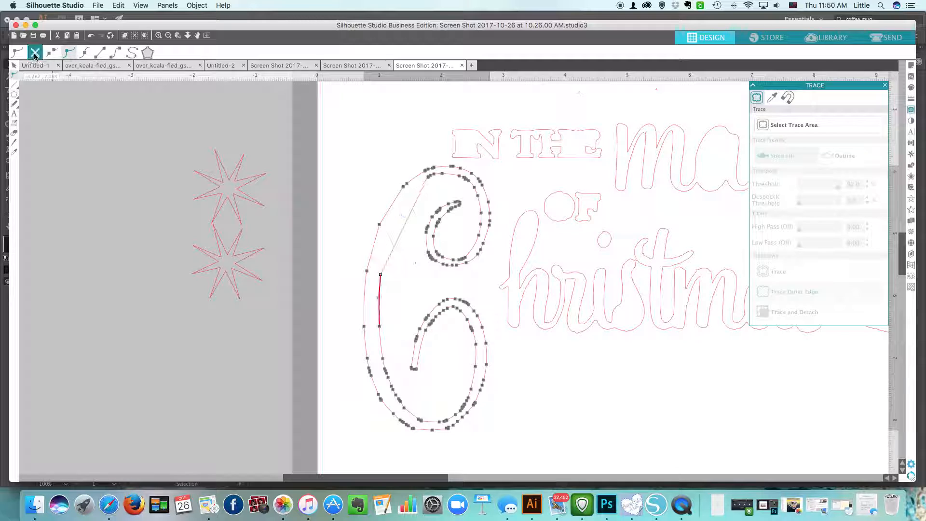
click(34, 54)
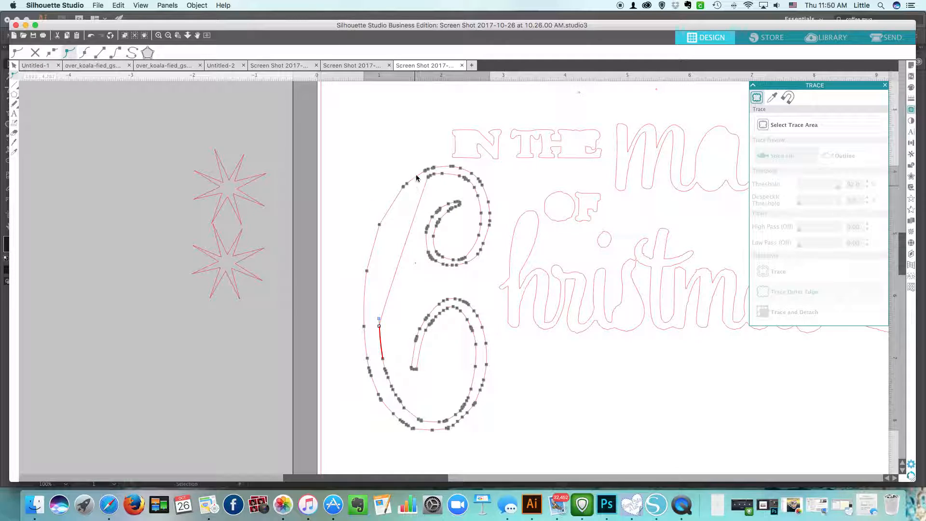
click(427, 172)
click(35, 54)
click(35, 54)
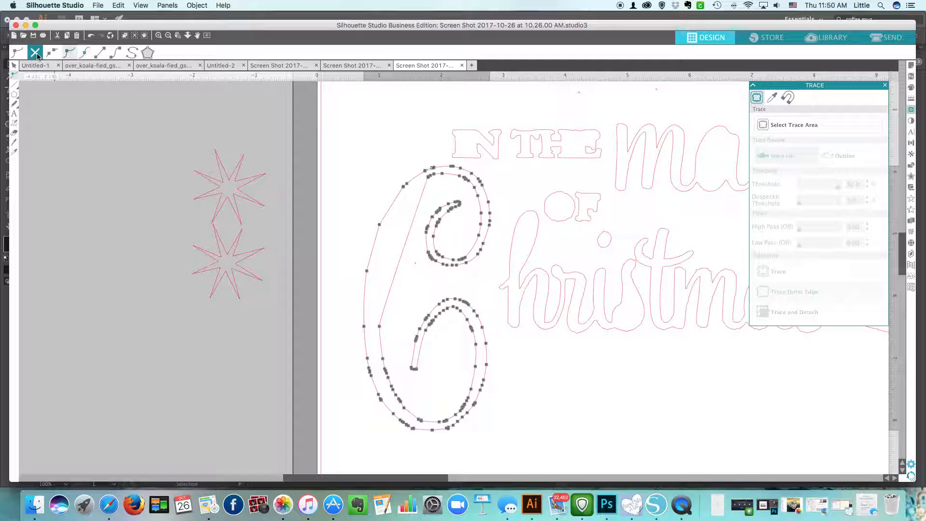
Delete the surplus outer-edge points along the C's spine up to the start of the top curl
click(367, 270)
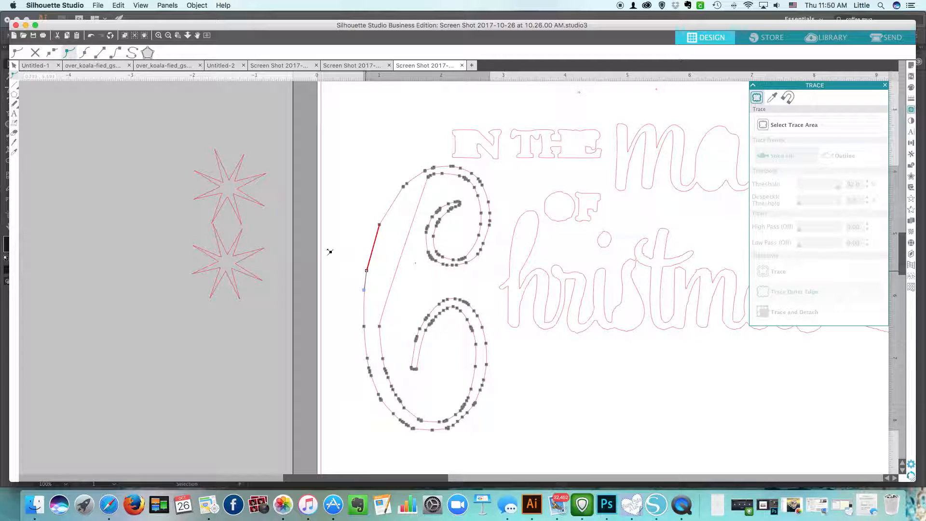
click(35, 53)
click(35, 53)
click(36, 53)
click(35, 53)
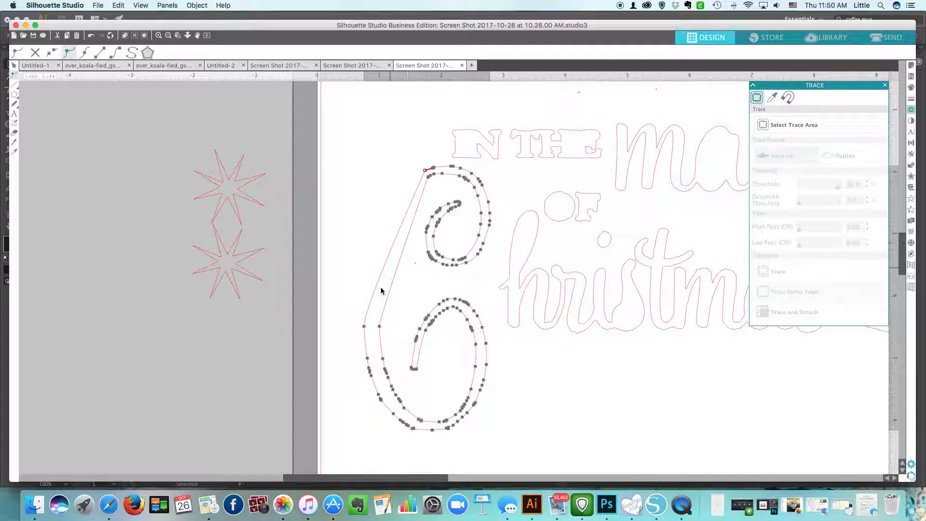
Delete the extra points on the outer edge at the crest of the C's top curl
click(452, 167)
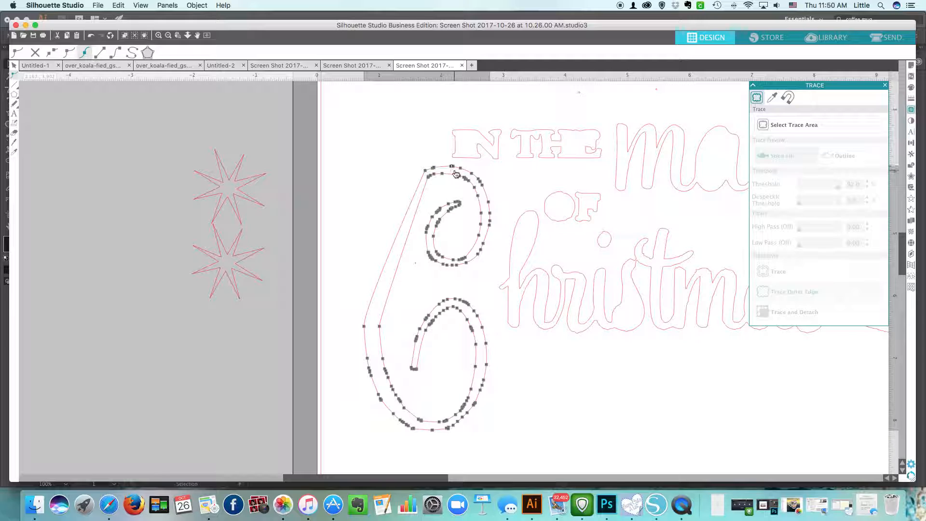
click(35, 55)
click(34, 56)
click(34, 56)
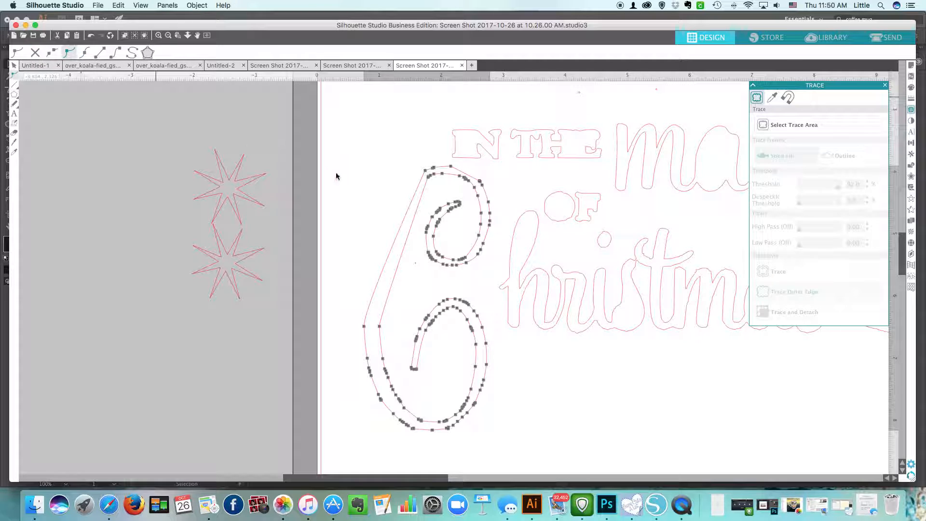
Make the outer edge's upper spine point a corner and pull its handle outward to bow the C's outer edge
click(426, 171)
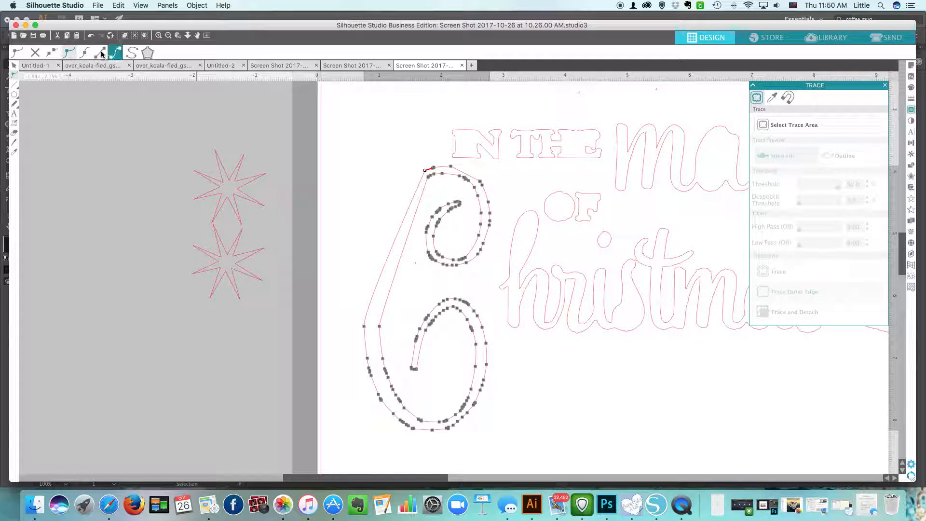
click(68, 55)
click(83, 55)
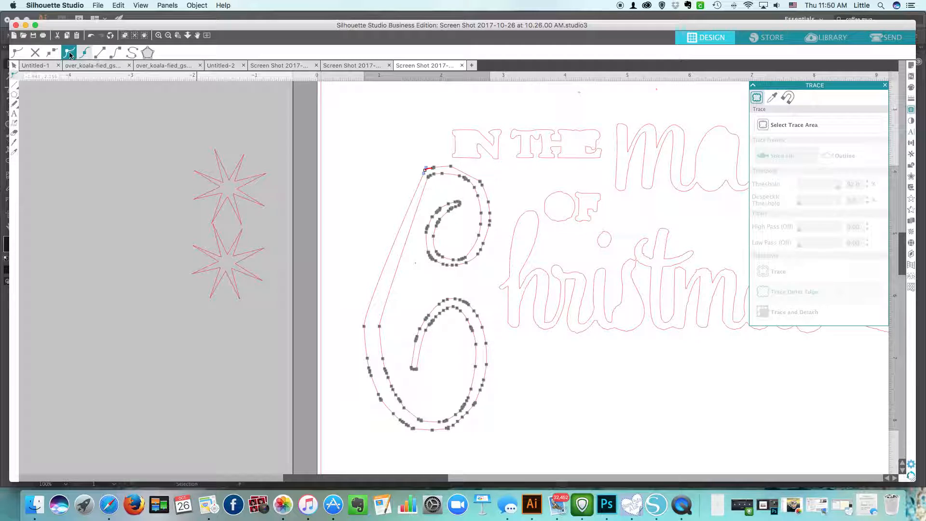
click(70, 54)
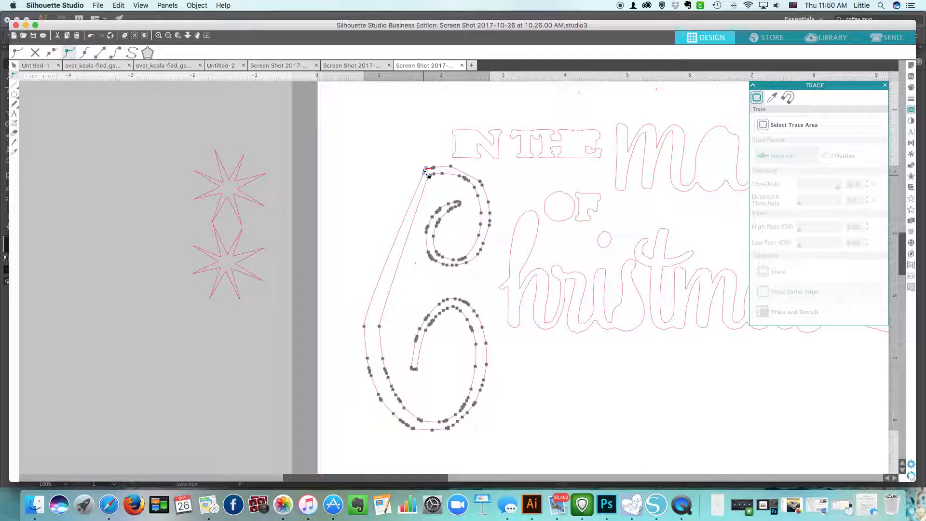
drag(428, 176, 383, 201)
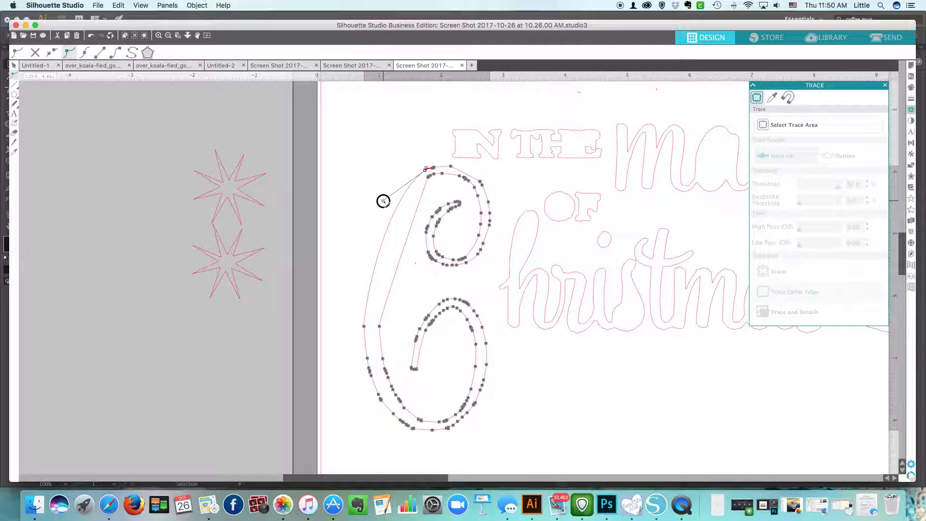
Pull the handle of the inner edge's lower spine point upward to curve it parallel to the outer edge
double_click(408, 242)
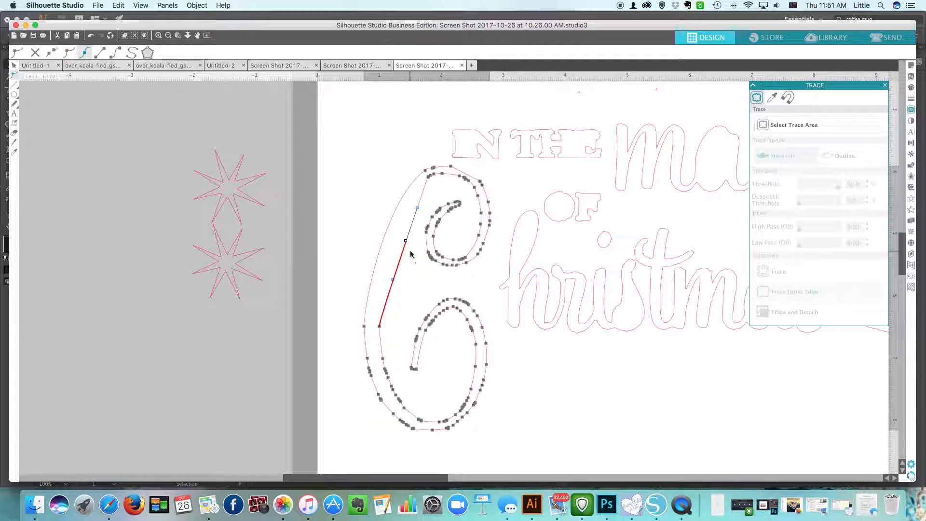
click(379, 326)
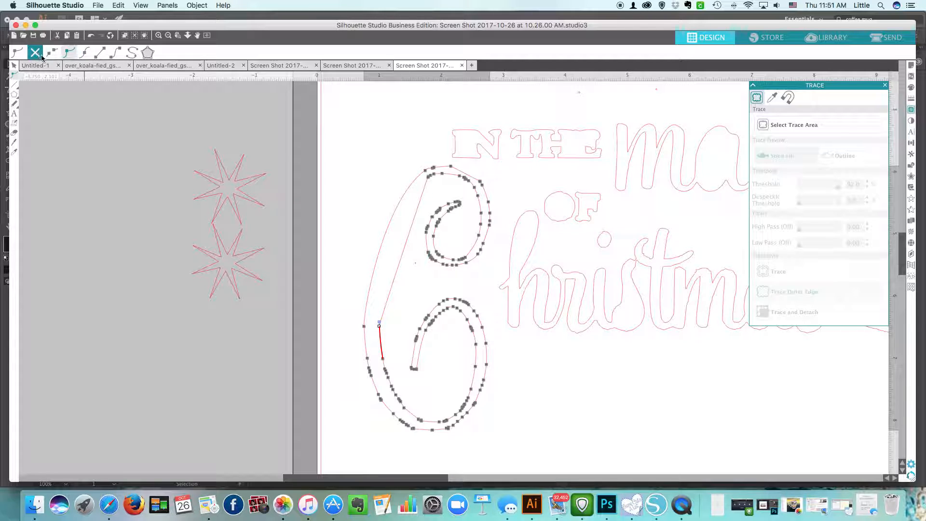
drag(380, 326, 375, 250)
Delete the surplus inner-edge points across the top of the C's curl
click(431, 176)
click(33, 52)
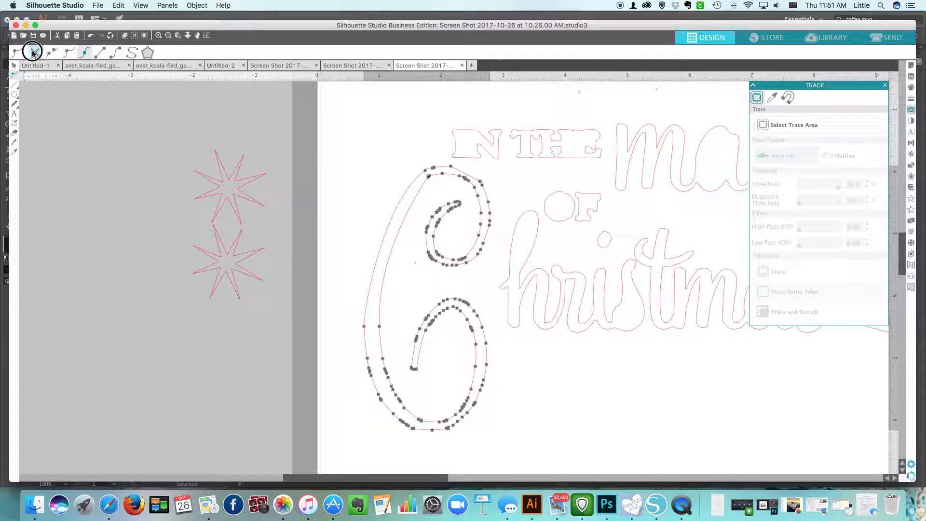
click(473, 184)
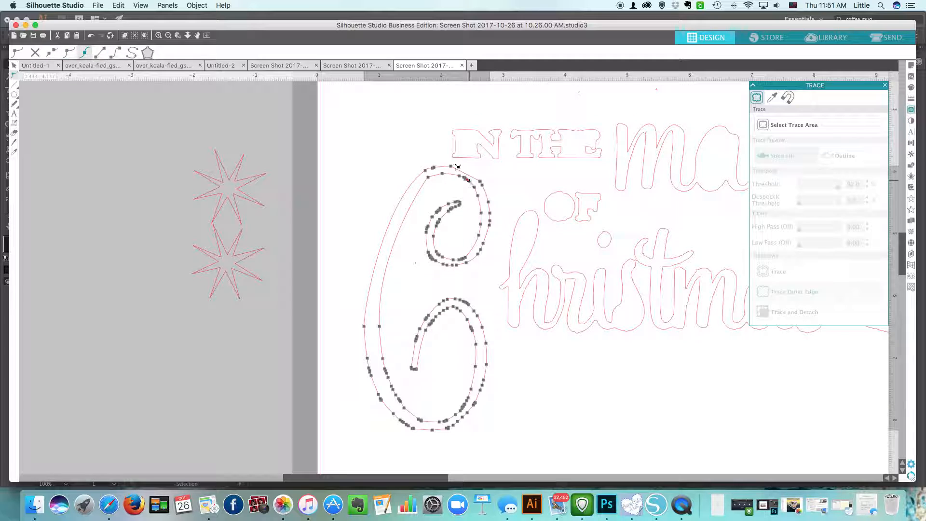
click(38, 52)
click(39, 52)
click(38, 52)
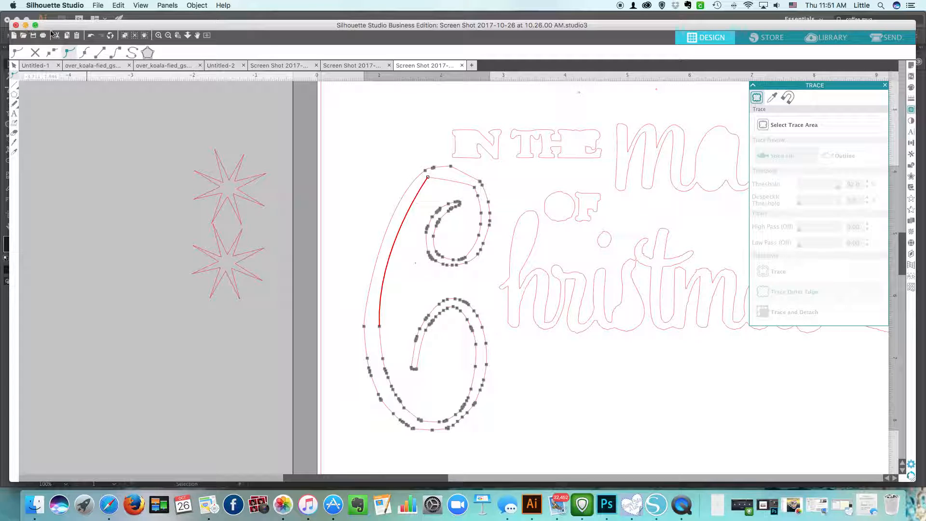
Make the inner edge's upper spine point a corner and adjust both handles to round the spine and top curl
click(69, 52)
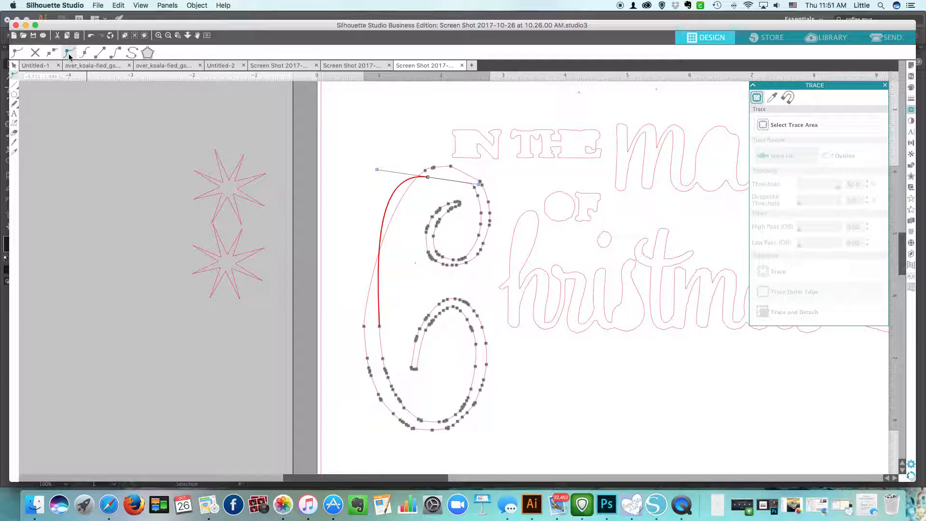
drag(376, 169, 411, 197)
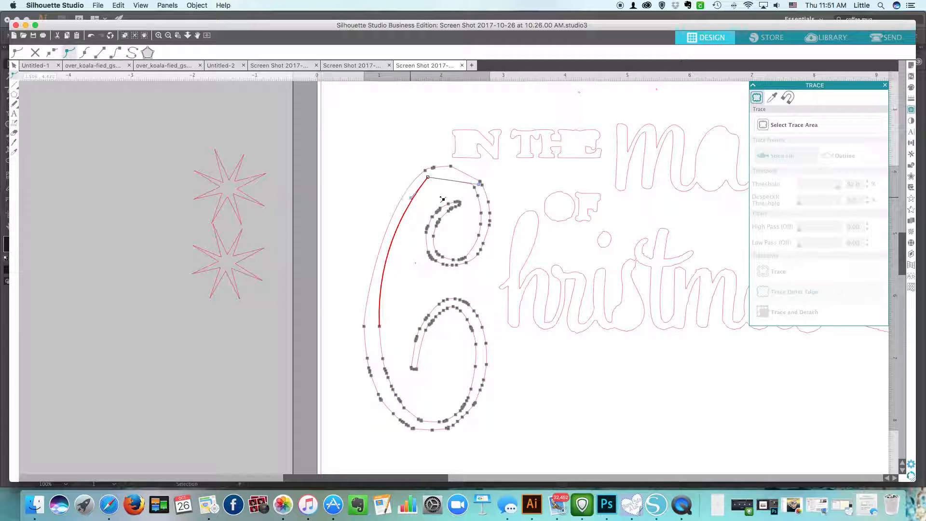
drag(480, 186, 449, 166)
click(481, 183)
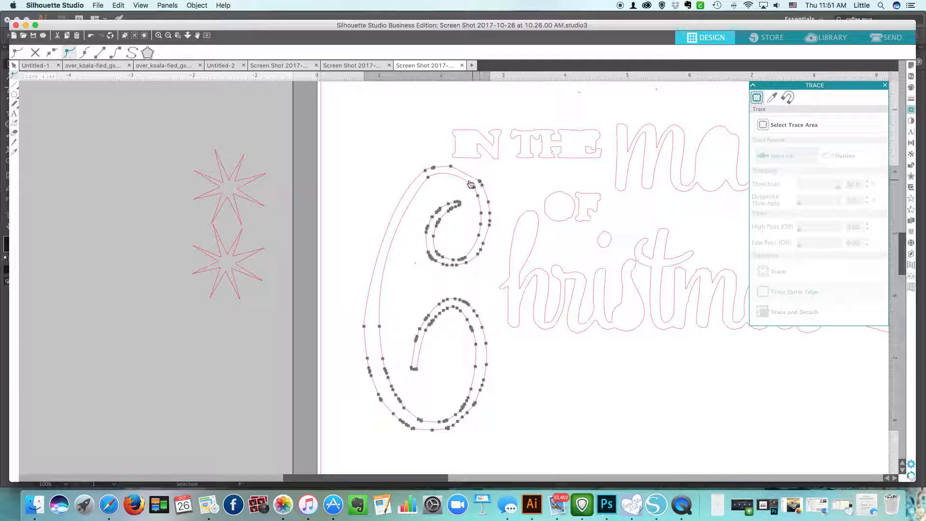
Fine-tune the handles of the outer edge's lower spine point and the inner edge's upper point to even the C's stroke
click(366, 327)
drag(365, 310, 362, 282)
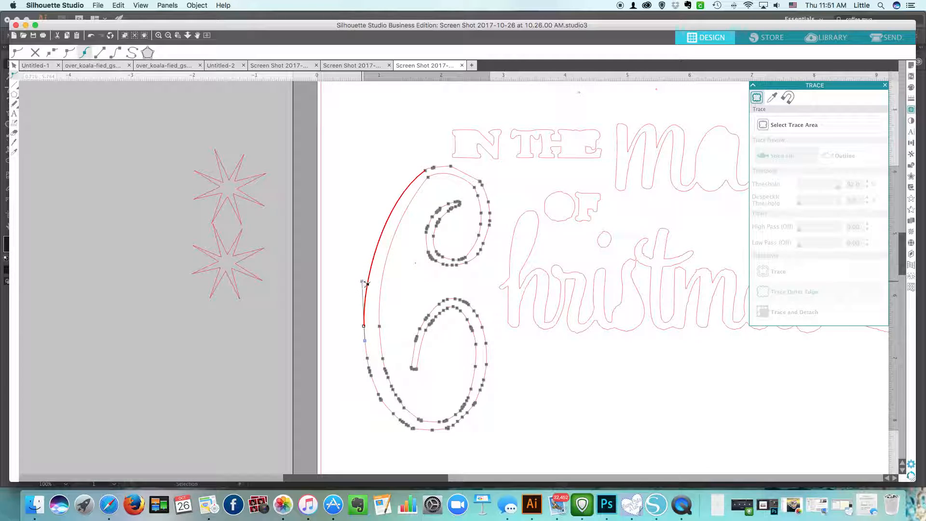
click(429, 180)
drag(430, 179, 445, 169)
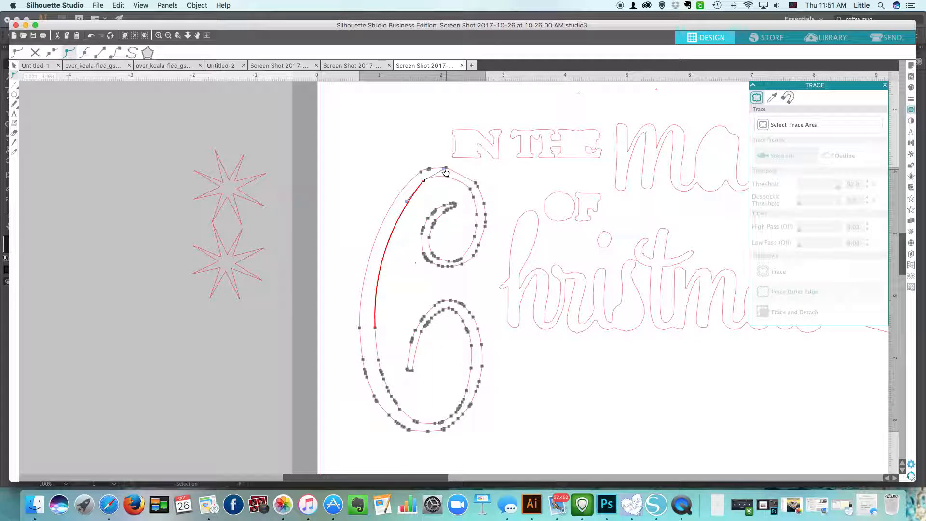
click(441, 167)
drag(435, 171, 445, 165)
click(425, 182)
click(388, 152)
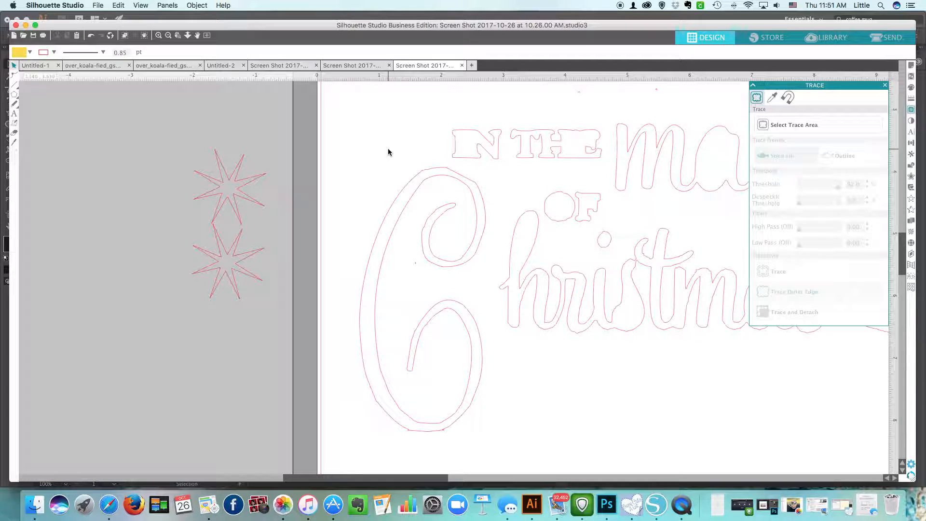
Place the upper traced star over the C's spine and rotate it clockwise so one point faces straight up
click(236, 194)
drag(235, 197, 390, 243)
drag(384, 177, 398, 201)
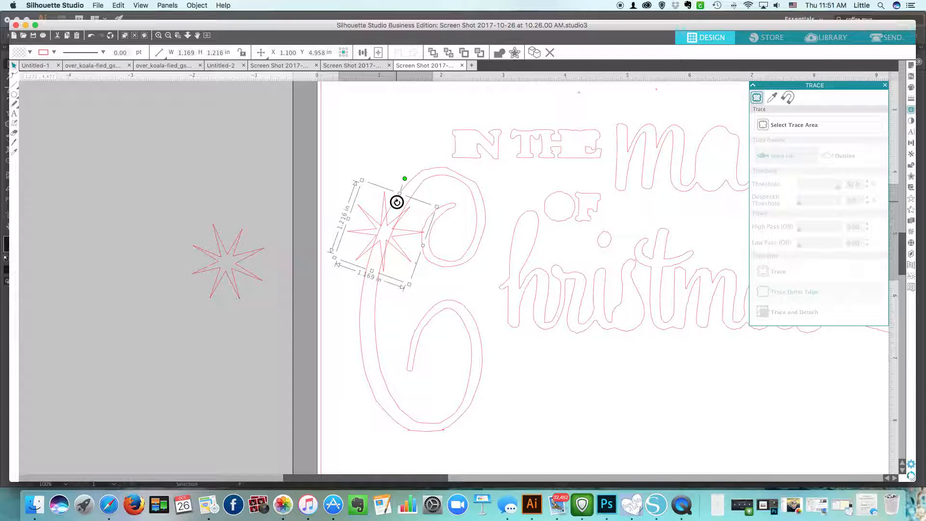
drag(403, 239, 402, 244)
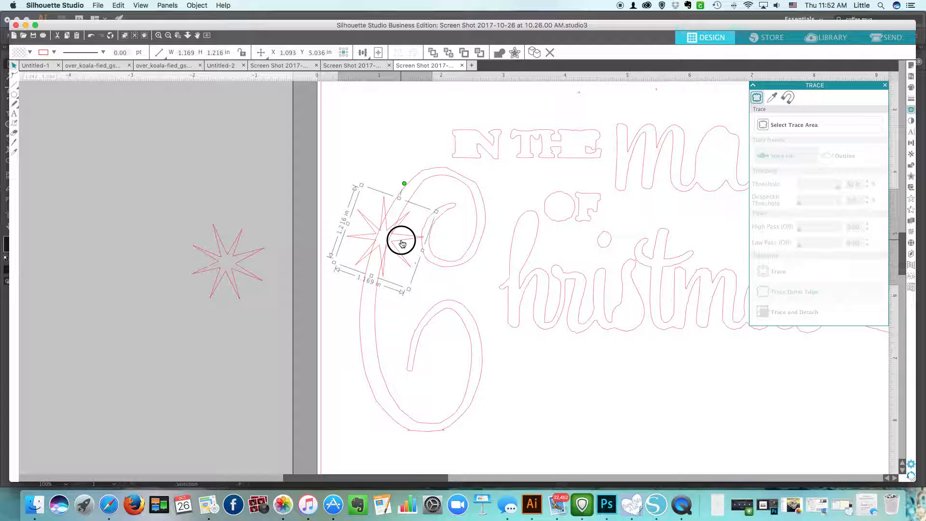
Rotate the second star clockwise and align it exactly over the star on the C
click(233, 265)
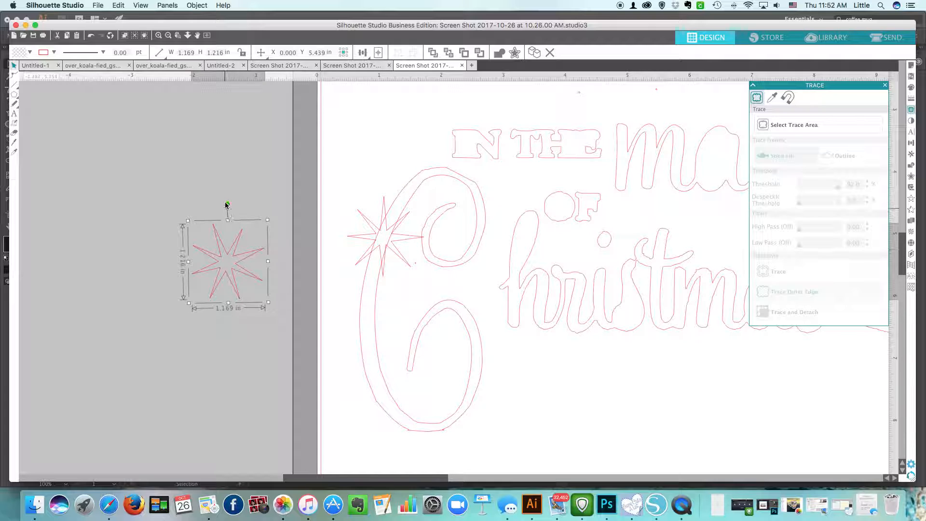
drag(228, 205, 247, 222)
drag(242, 267, 399, 243)
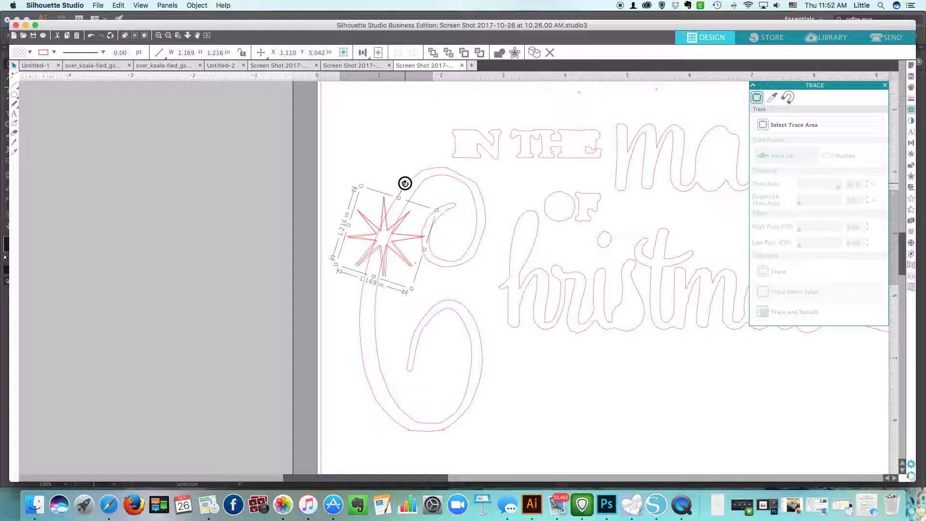
drag(405, 182, 406, 189)
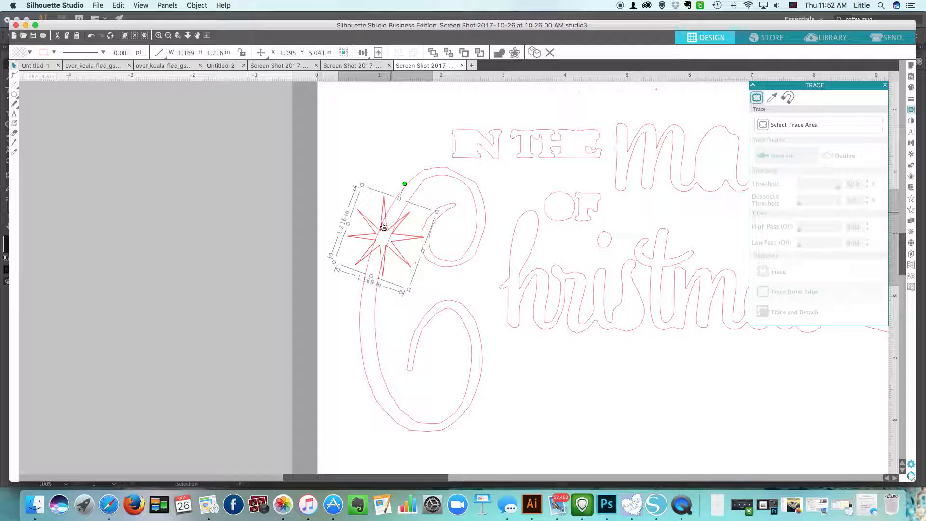
Move the duplicate star off the C to the page's left edge and deselect it
drag(381, 230, 276, 186)
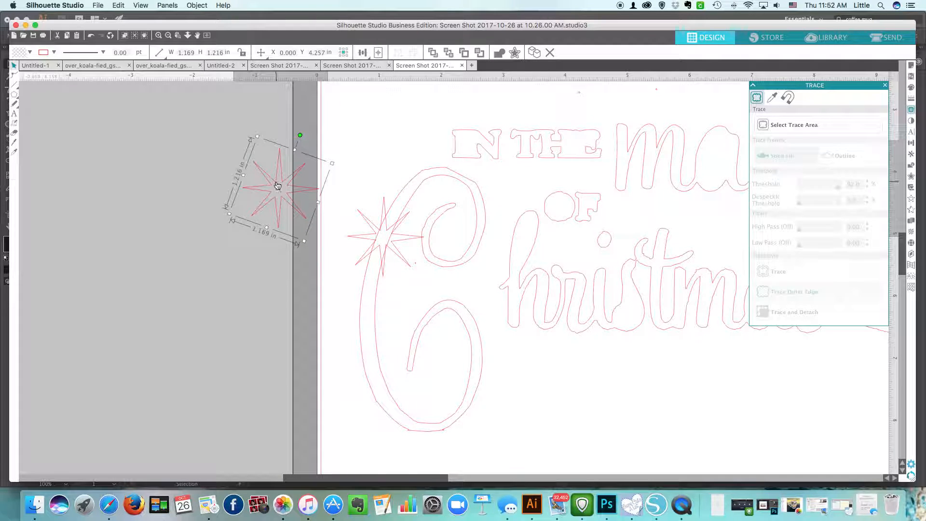
click(416, 275)
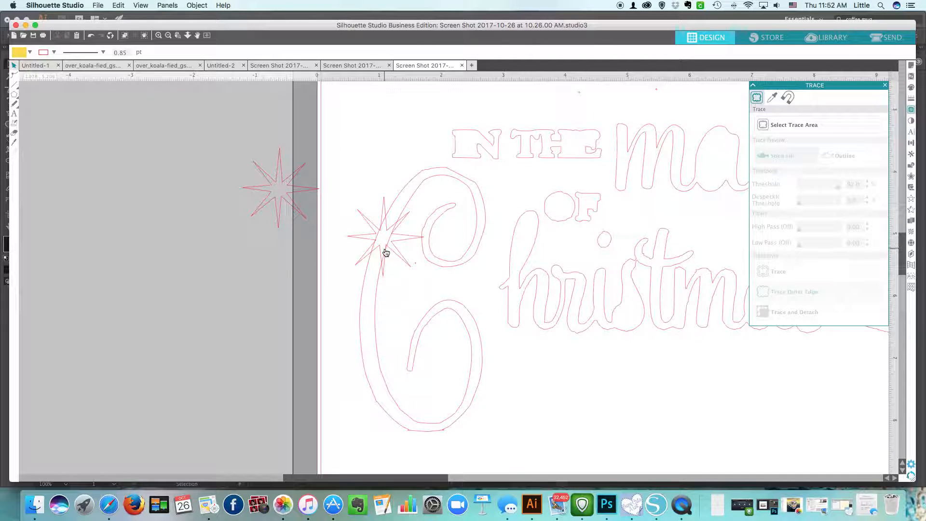
Select the C outline and check which path and compound path operations apply to it
click(384, 249)
click(318, 326)
click(360, 263)
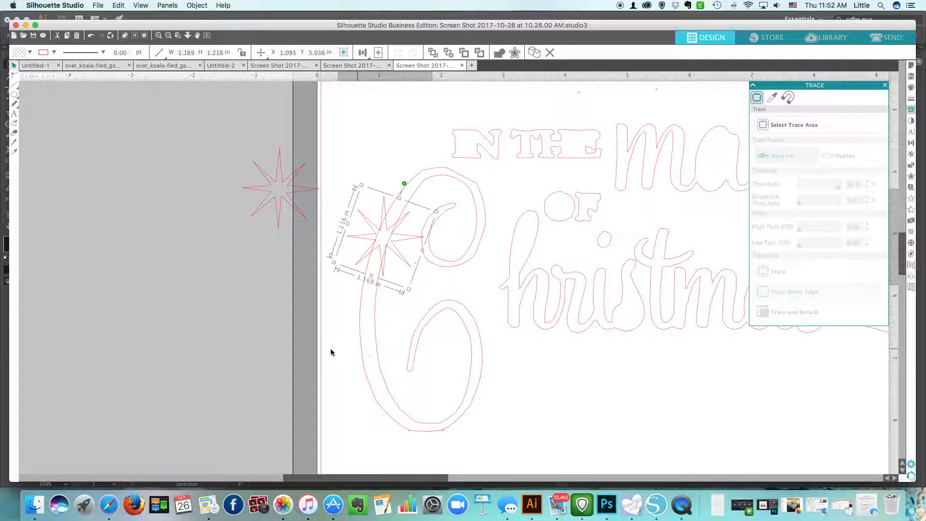
click(400, 352)
click(415, 348)
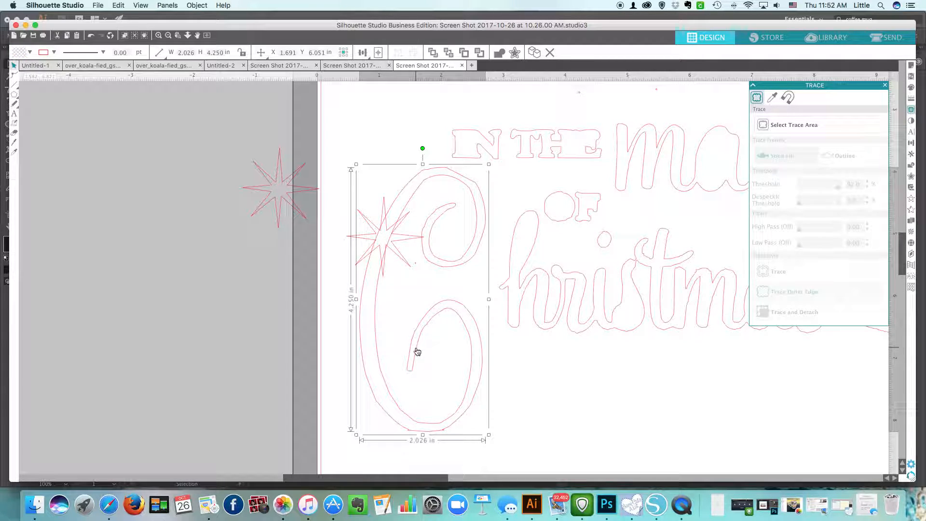
click(196, 5)
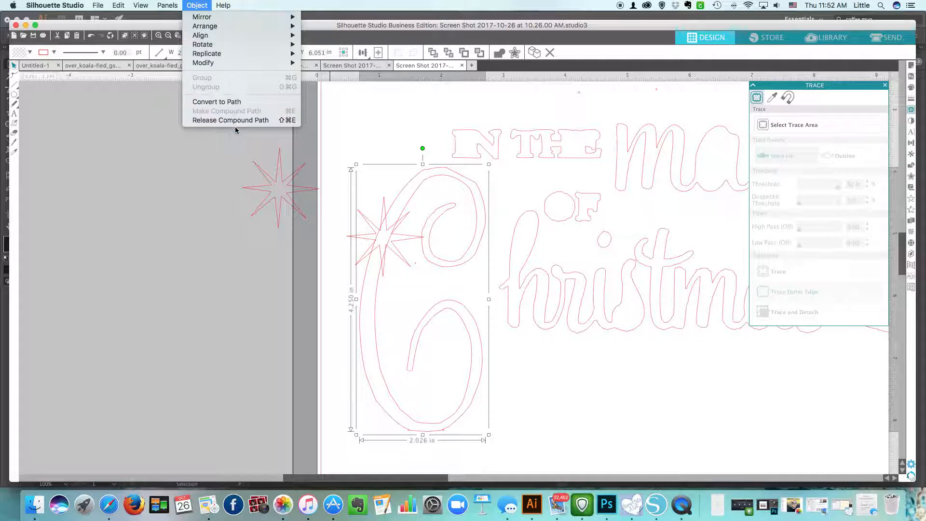
click(236, 102)
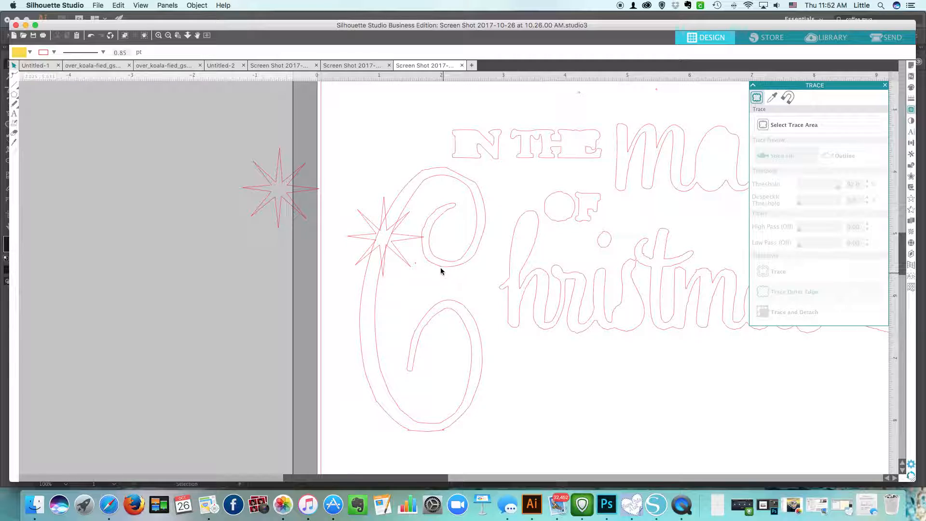
Weld the star on the C's spine to the C outline and deselect the combined shape
click(355, 238)
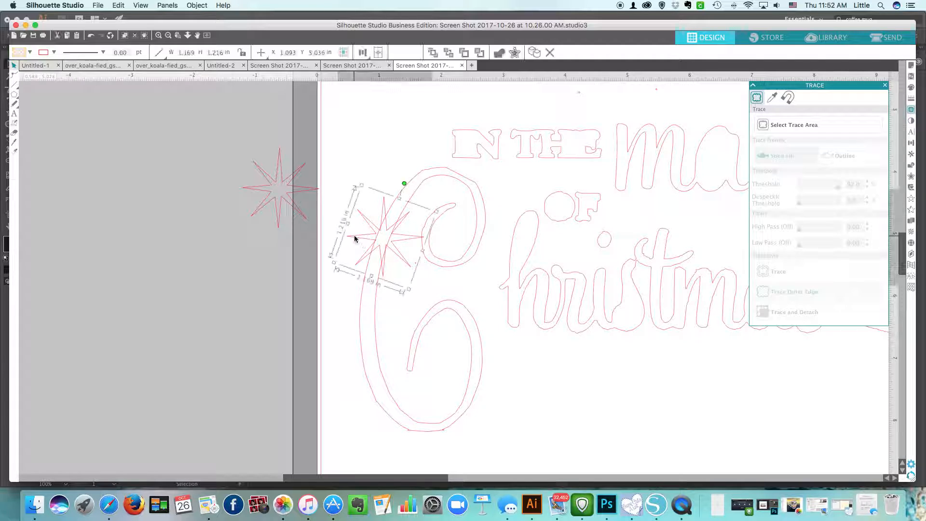
shift+click(462, 264)
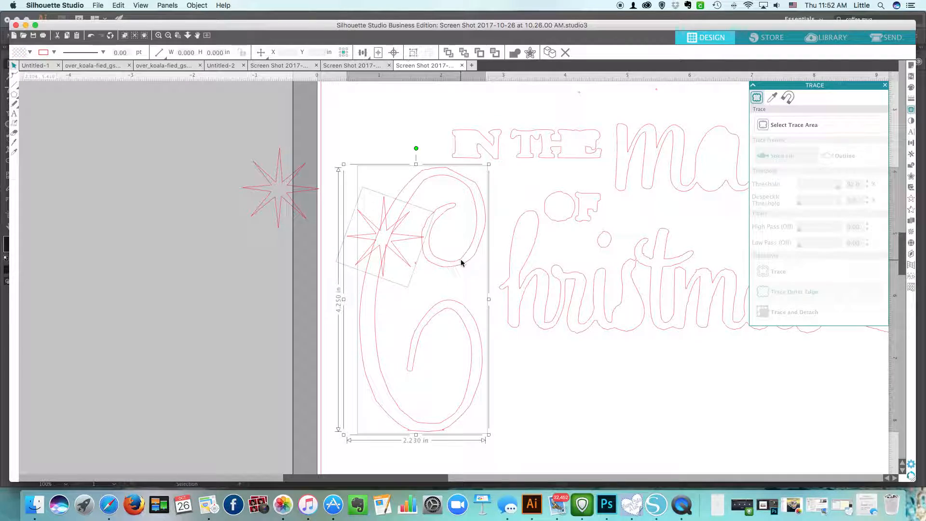
click(911, 165)
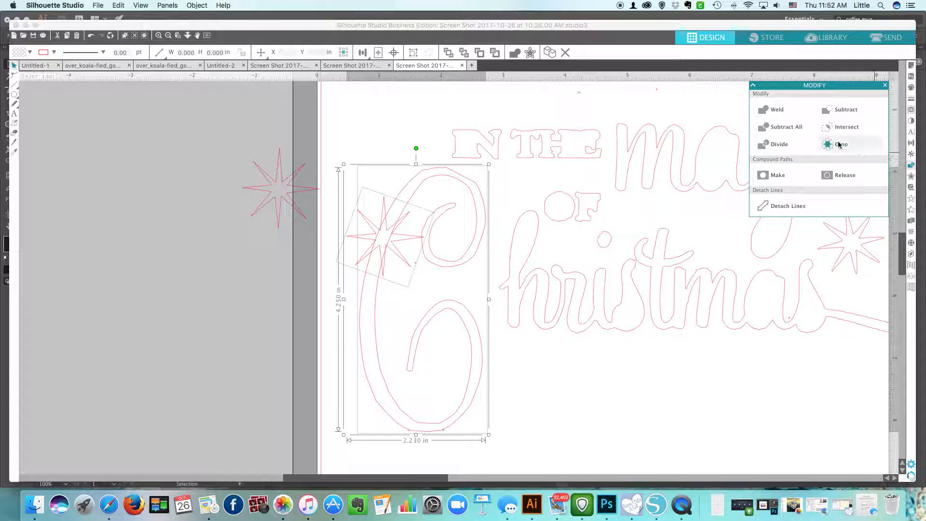
click(764, 112)
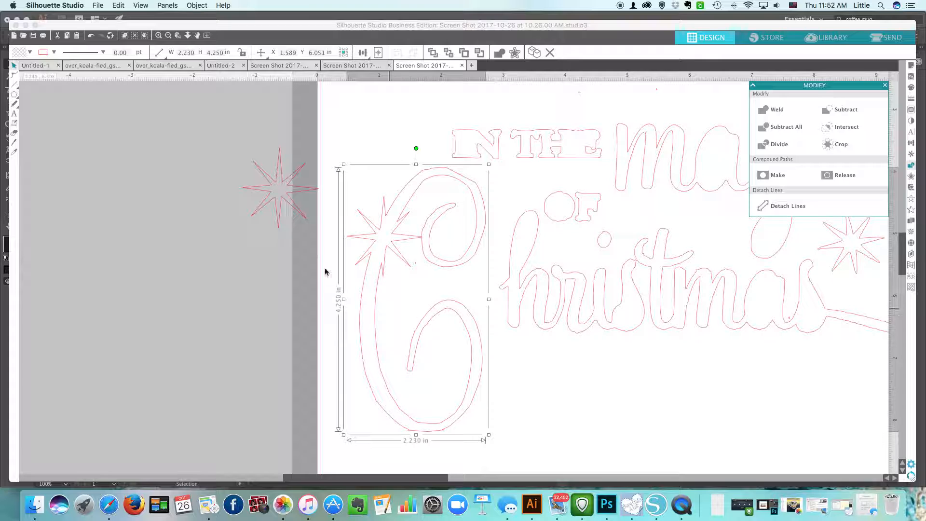
click(373, 115)
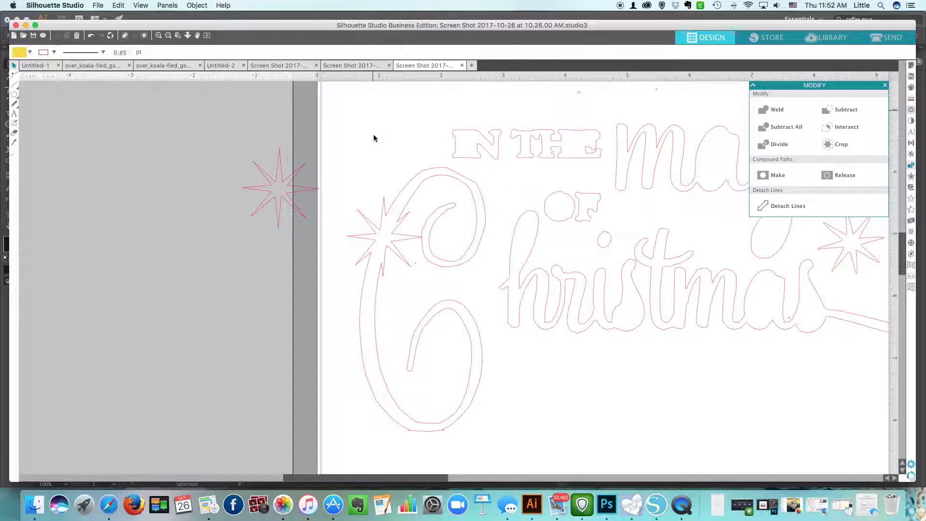
Fill the welded C with a muted dark red, colour 761E29, and deselect it
click(385, 215)
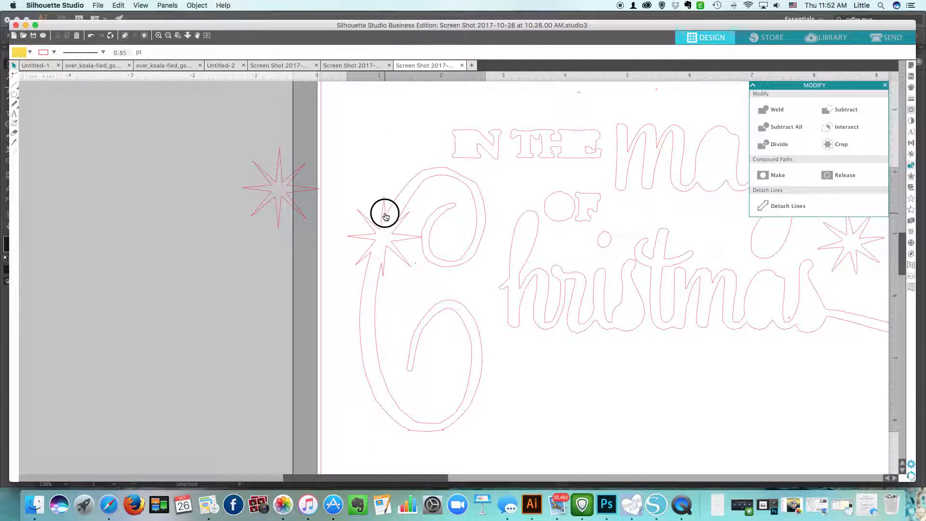
click(911, 87)
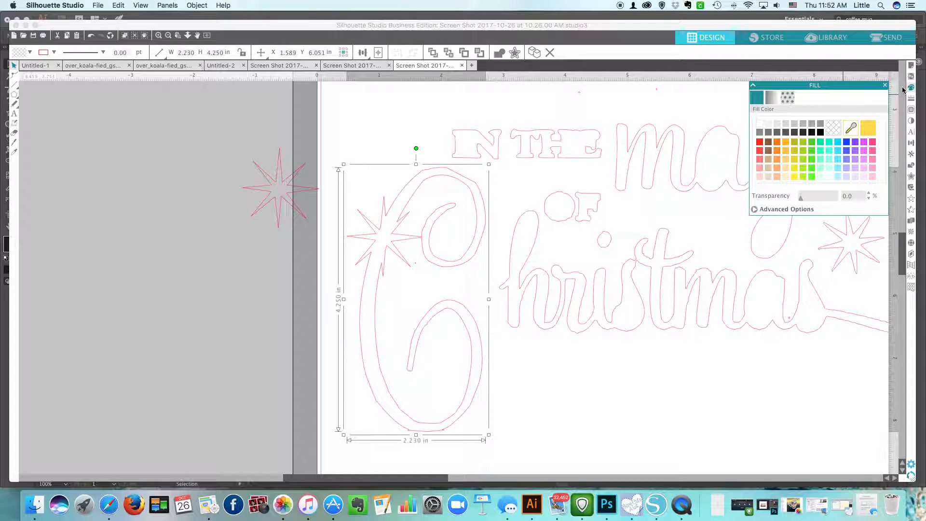
click(765, 213)
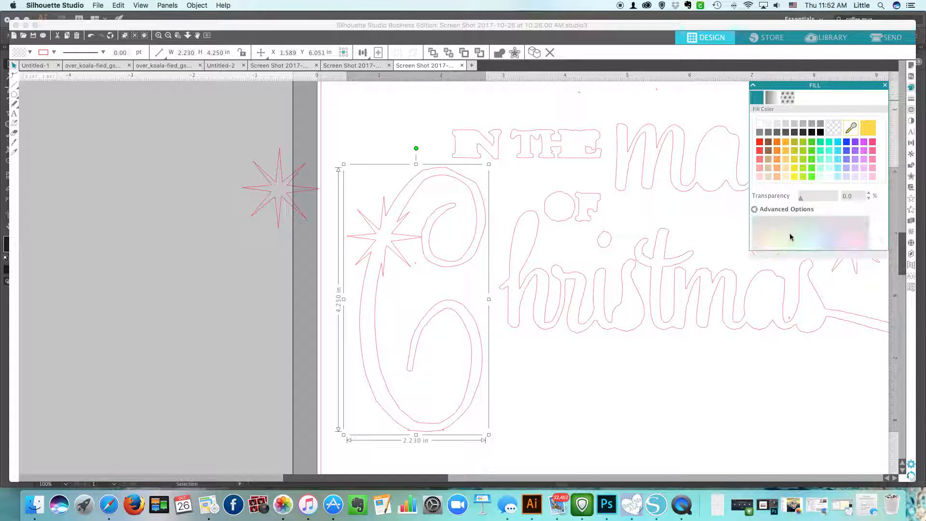
click(867, 234)
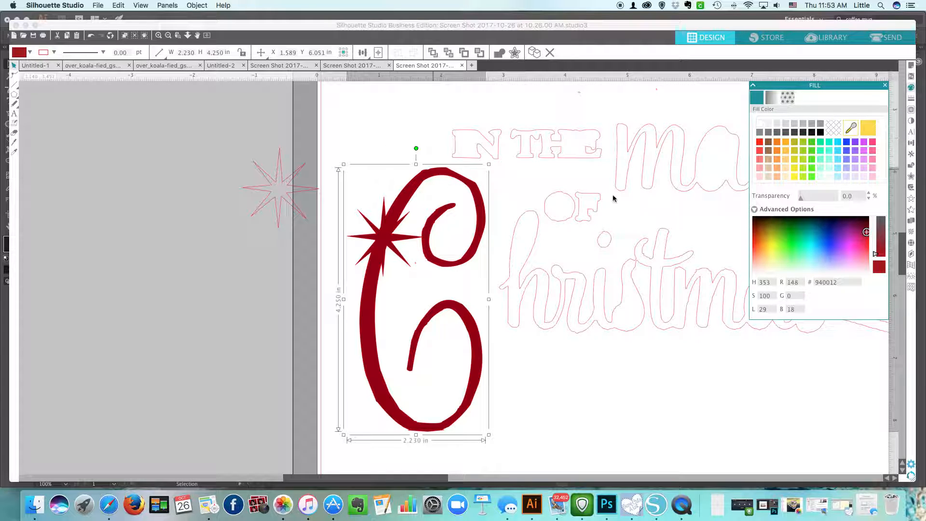
click(880, 239)
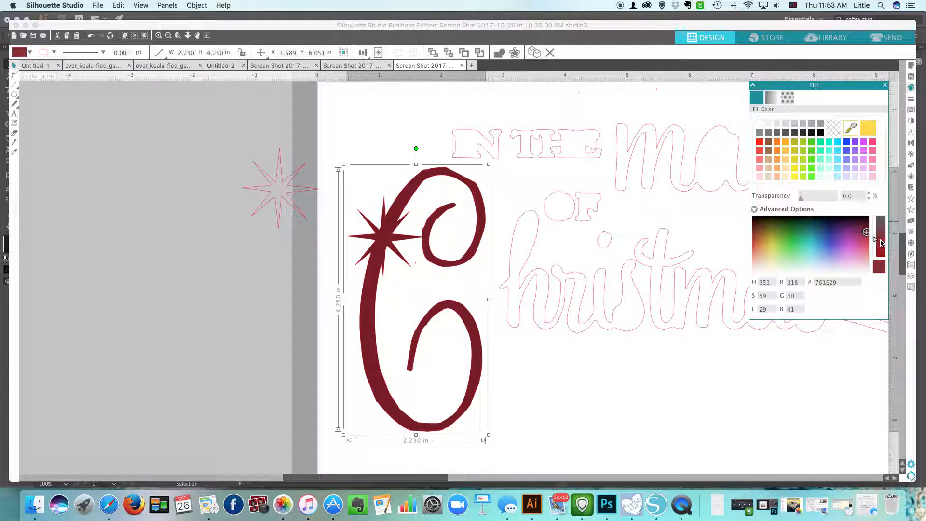
click(364, 118)
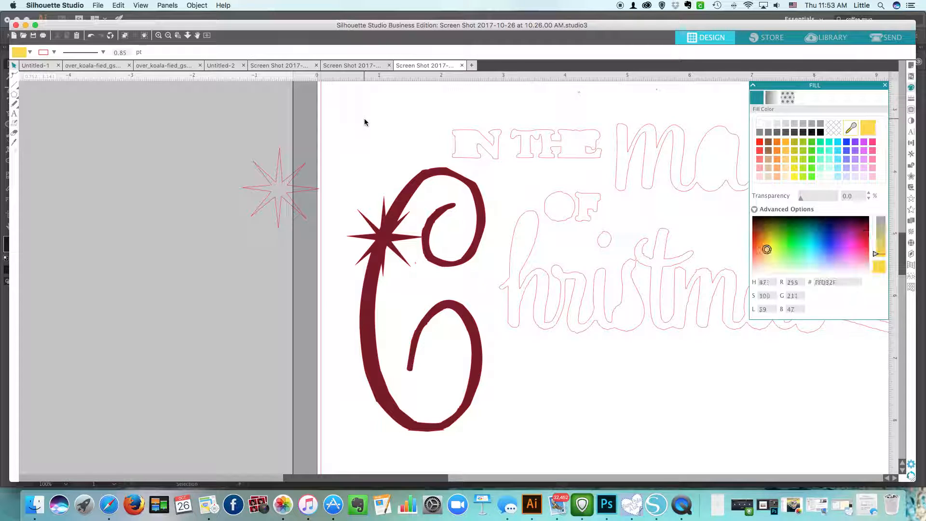
Give the duplicate star at the page's left edge a yellow line colour and the same yellow fill
click(356, 227)
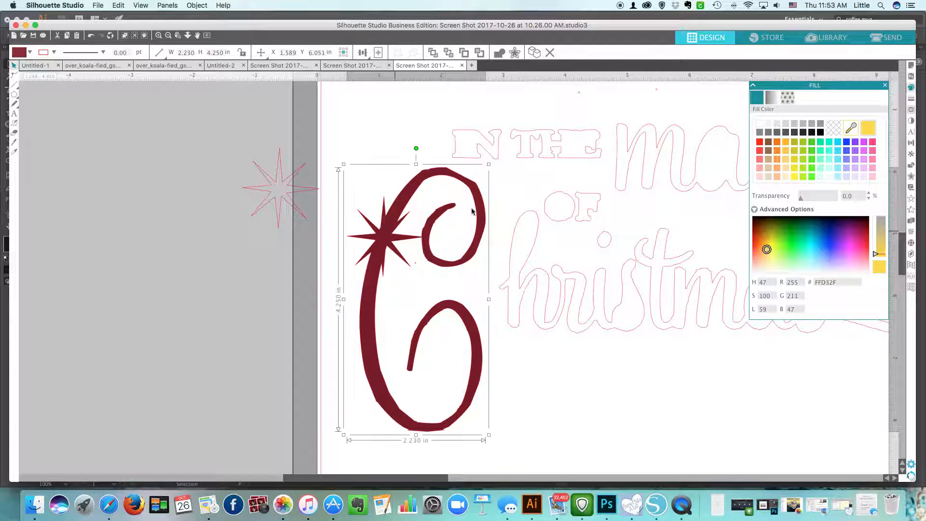
click(911, 97)
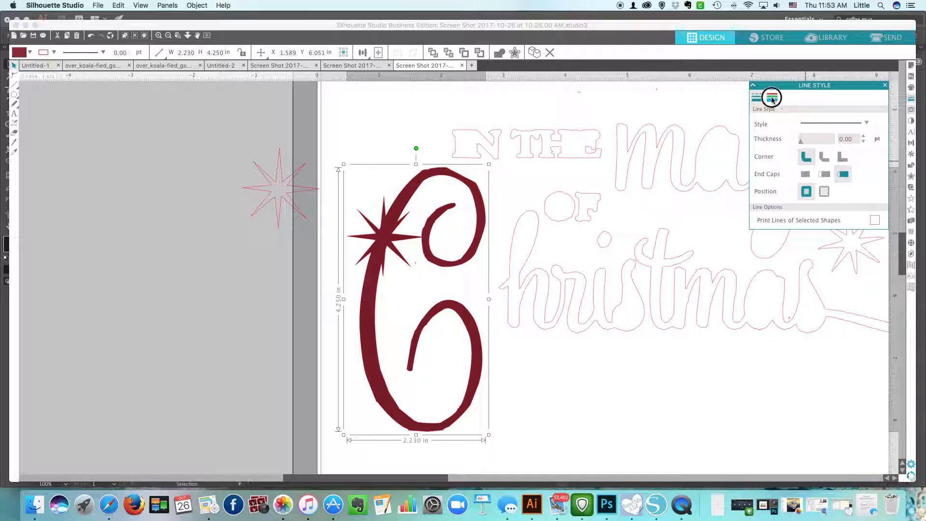
click(831, 127)
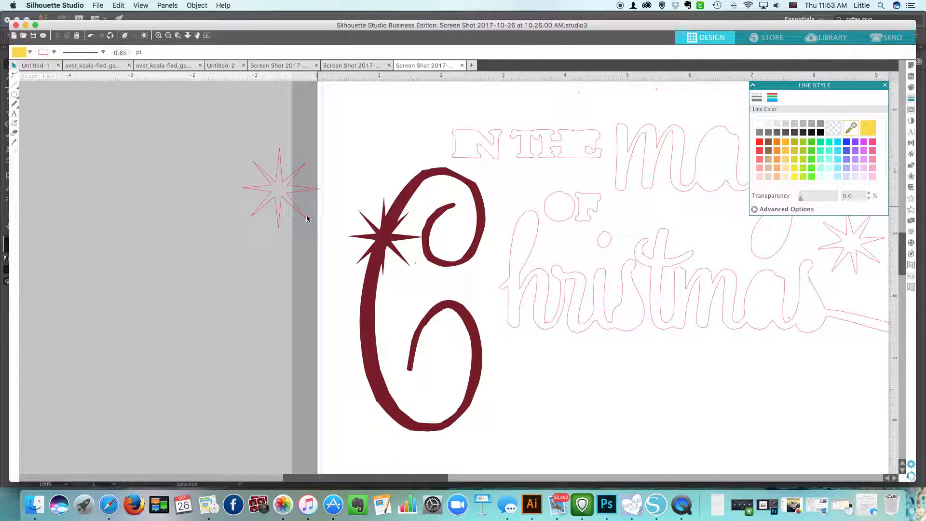
click(286, 198)
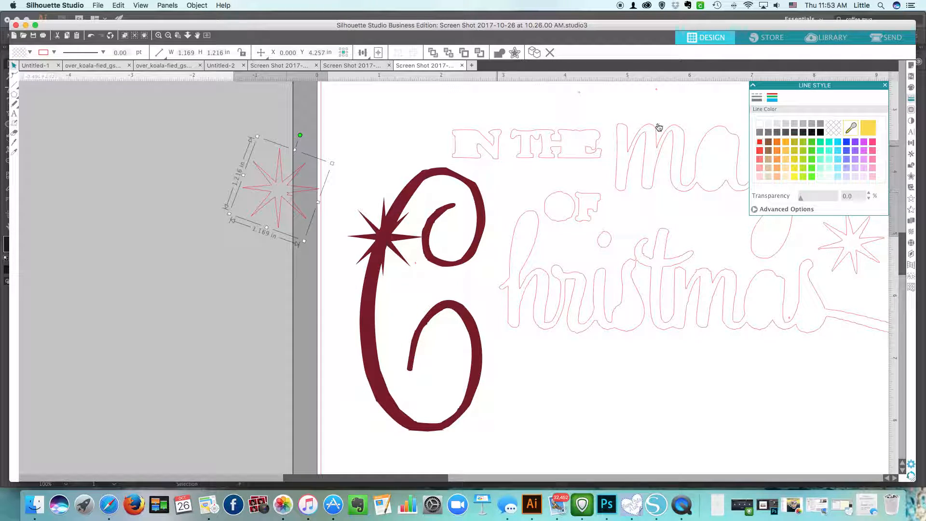
click(872, 131)
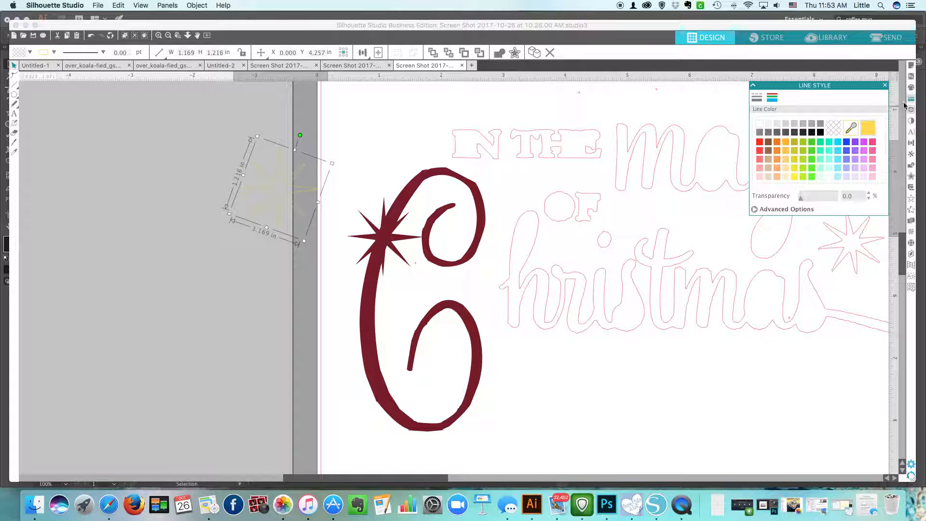
click(911, 88)
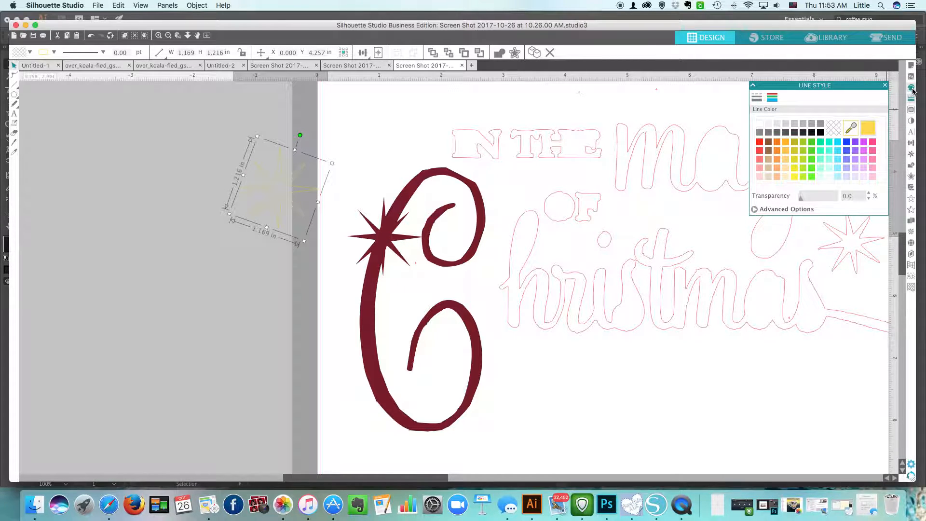
click(871, 129)
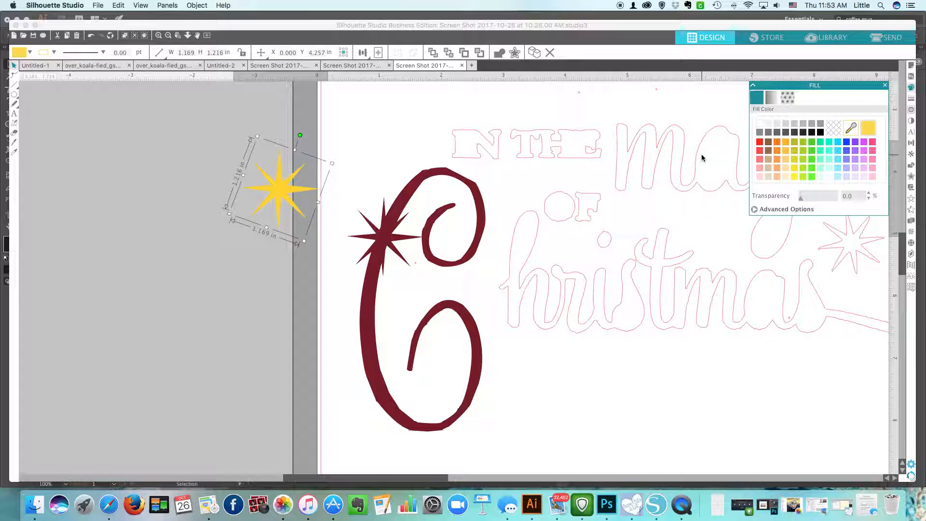
Place the yellow star over the star on the C and send the C to the back
drag(289, 193, 393, 243)
right_click(394, 242)
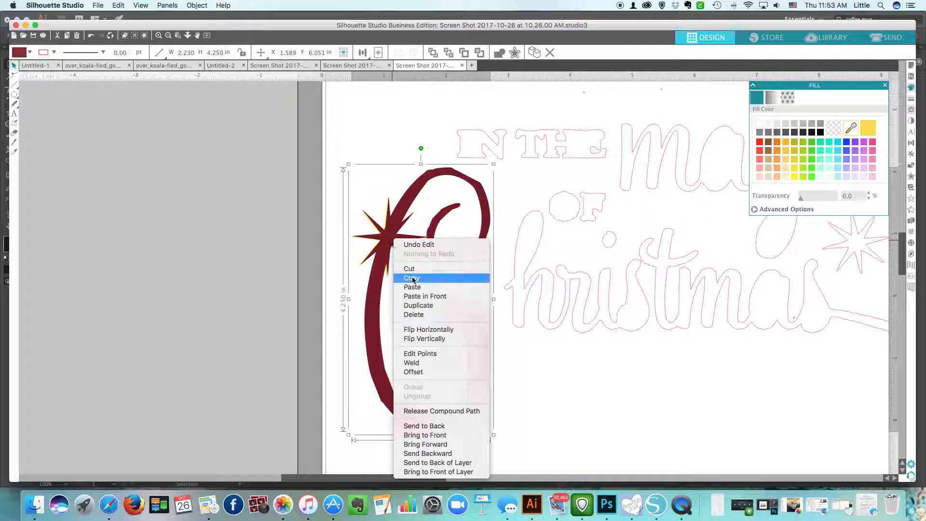
click(446, 437)
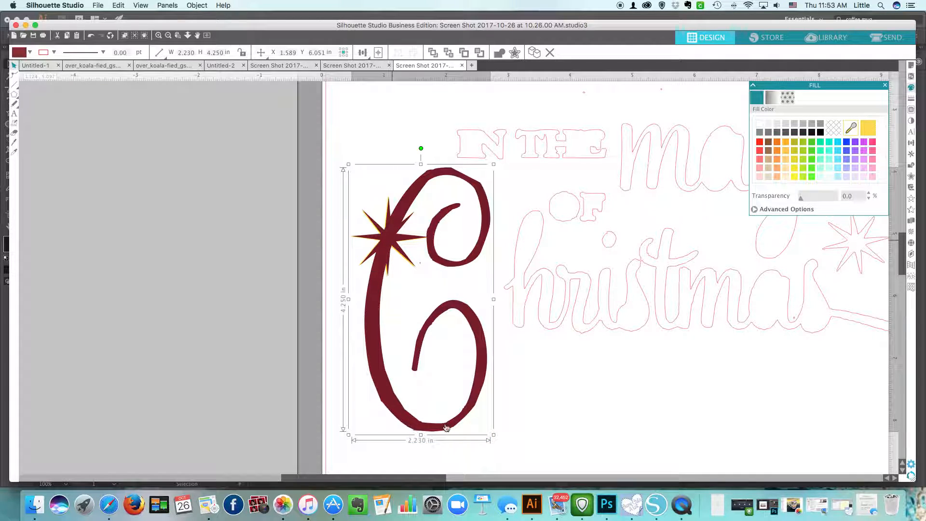
click(288, 257)
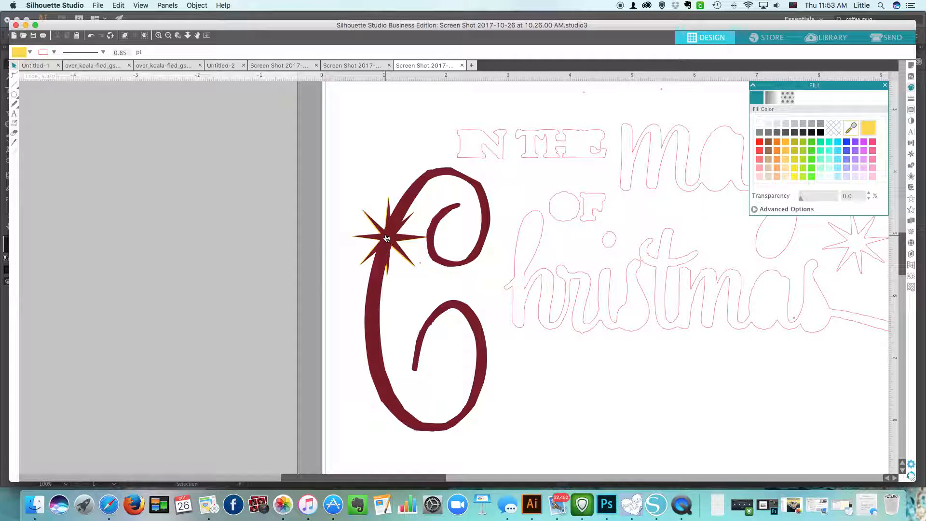
click(367, 216)
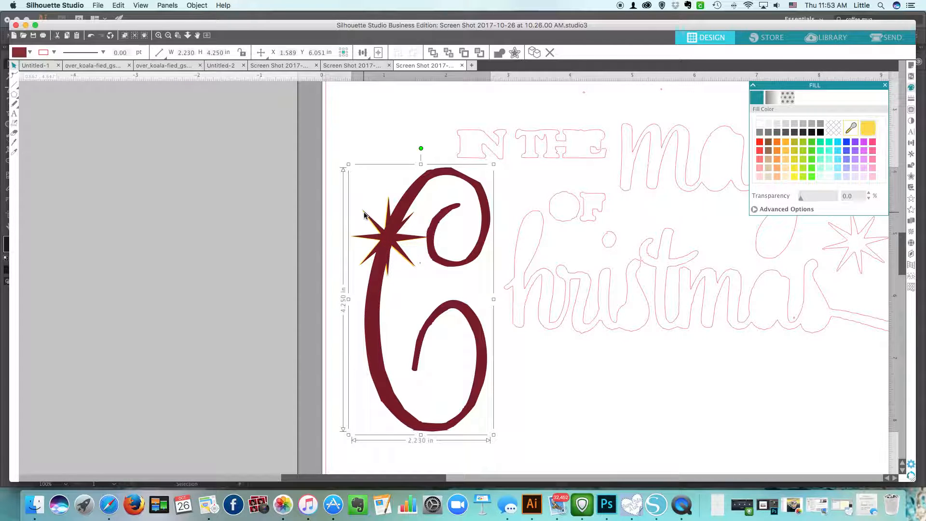
right_click(393, 231)
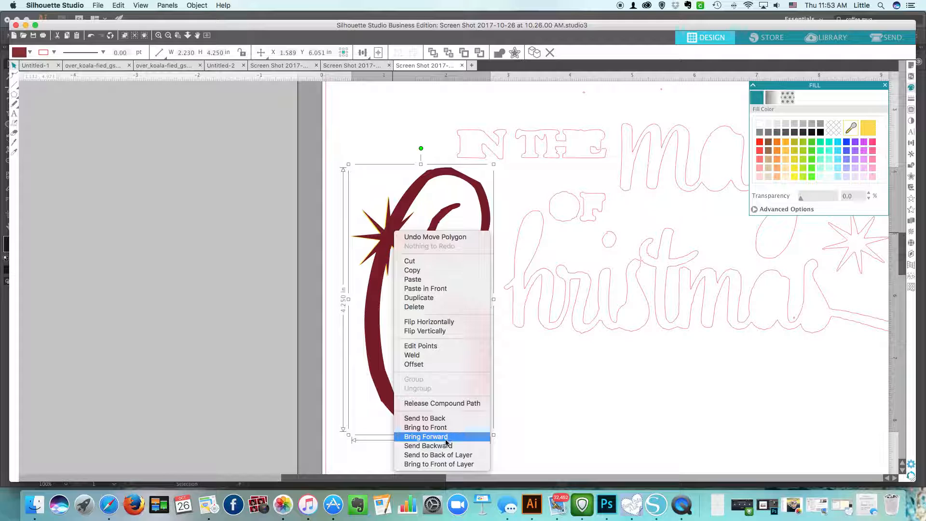
click(443, 419)
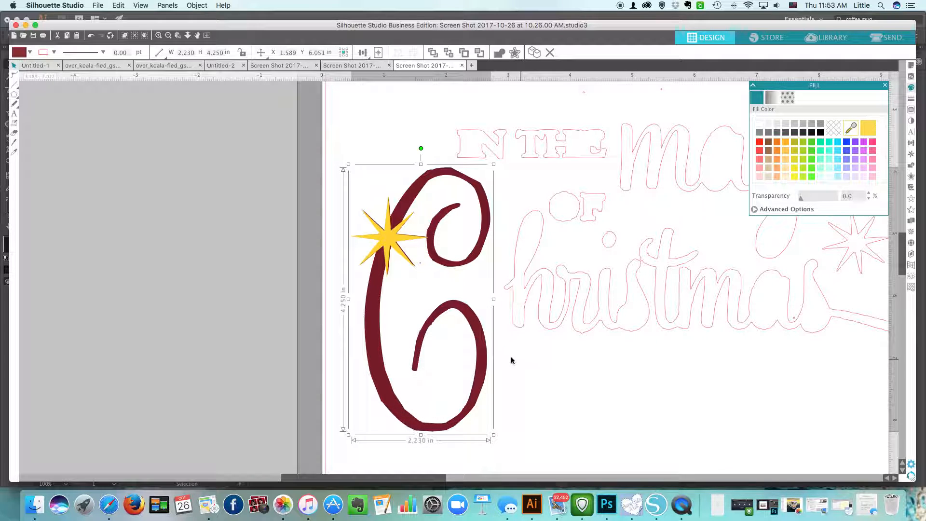
Nudge the yellow star so it exactly covers the C's welded star, and deselect it
click(372, 250)
click(390, 237)
drag(394, 237, 393, 237)
key(Right)
key(Right)
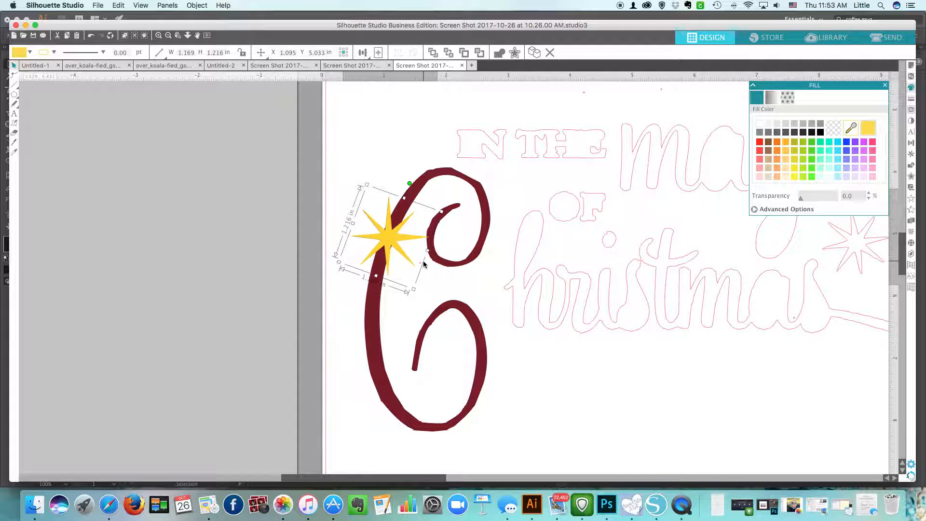
click(369, 148)
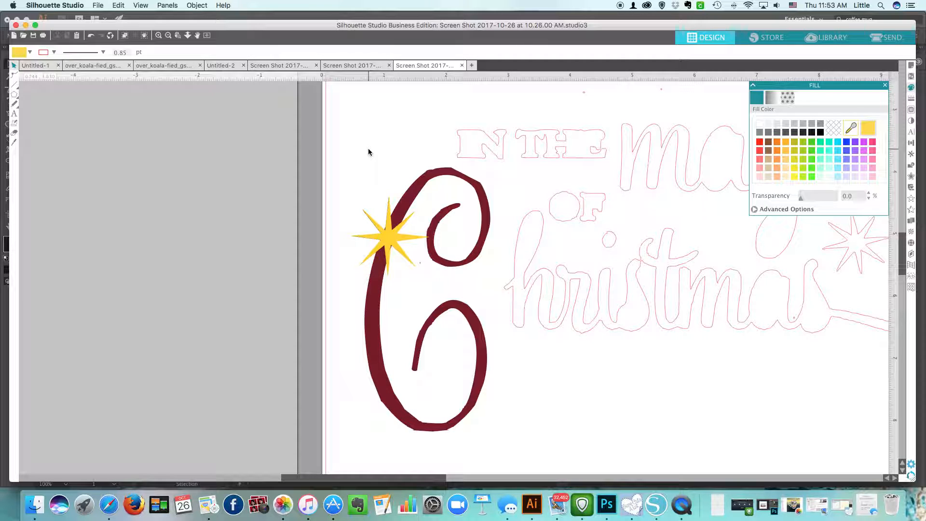